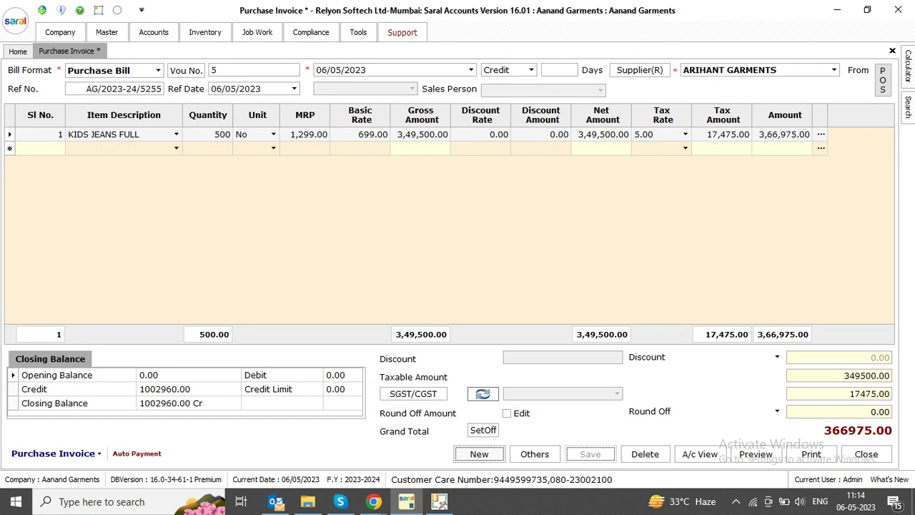
Dismiss the Updated message for the 3,66,975 ARIHANT GARMENTS bill and open the Purchase Invoice actions menu
{"action": "key", "text": "Return"}
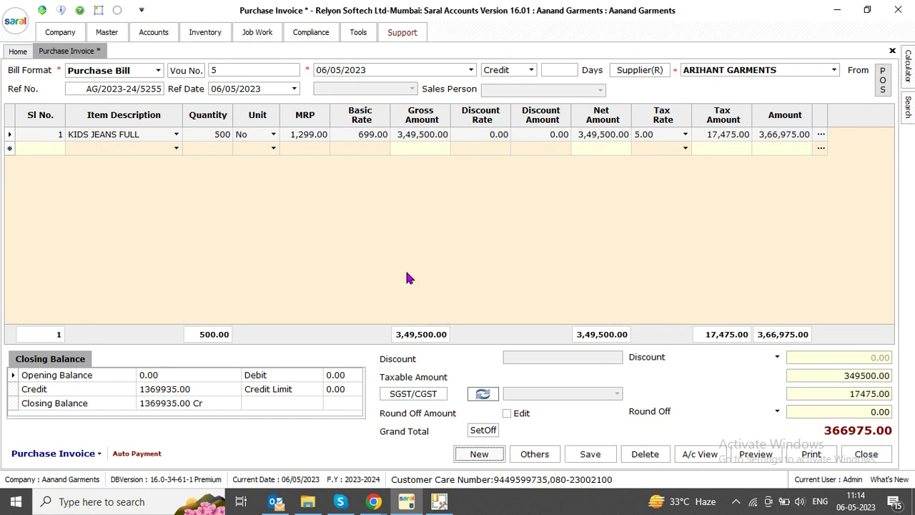
{"action": "left_click", "coordinate": [55, 453]}
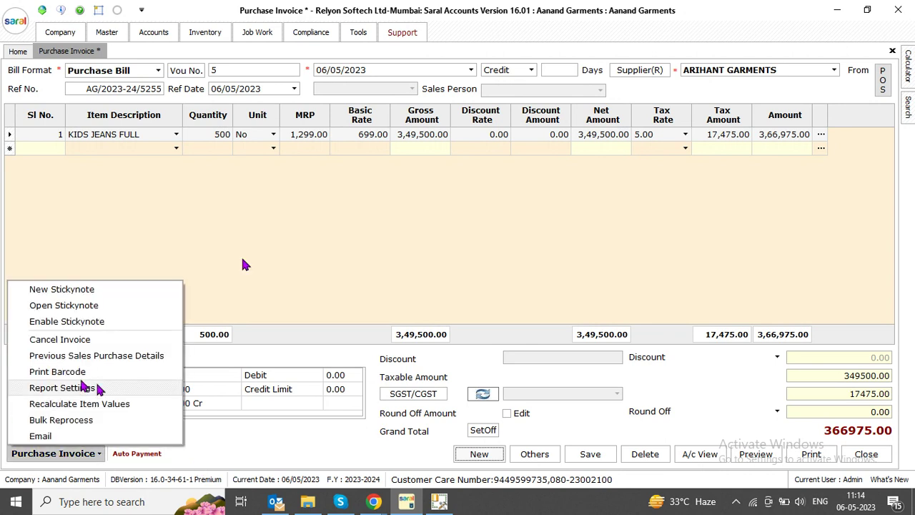
Print barcodes for the invoice with the Aanand Garments 1x2 label layout, previewing 250 pages of labels
{"action": "left_click", "coordinate": [51, 369]}
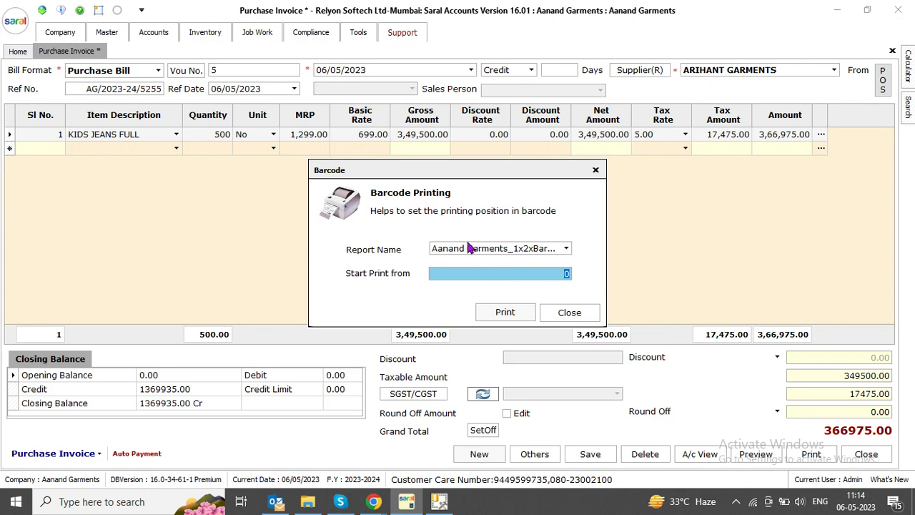
{"action": "left_click", "coordinate": [464, 248]}
{"action": "left_click", "coordinate": [465, 249]}
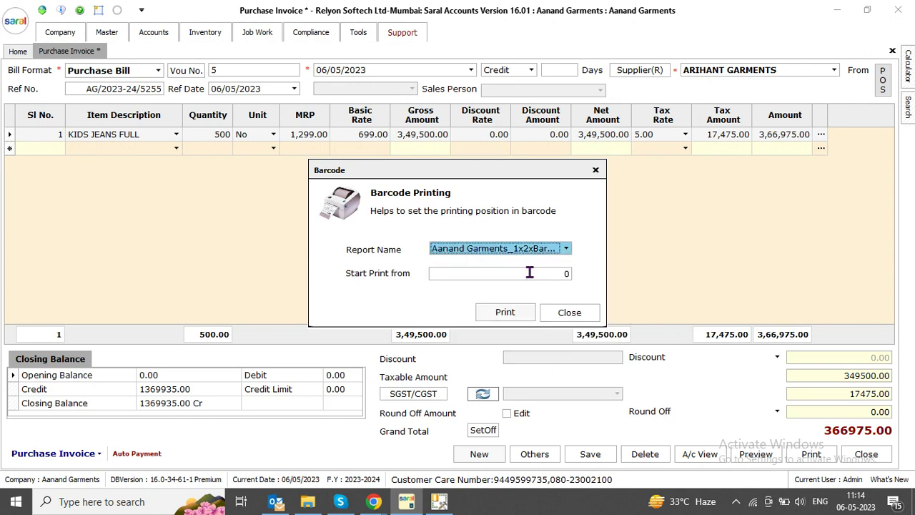
{"action": "left_click", "coordinate": [518, 313]}
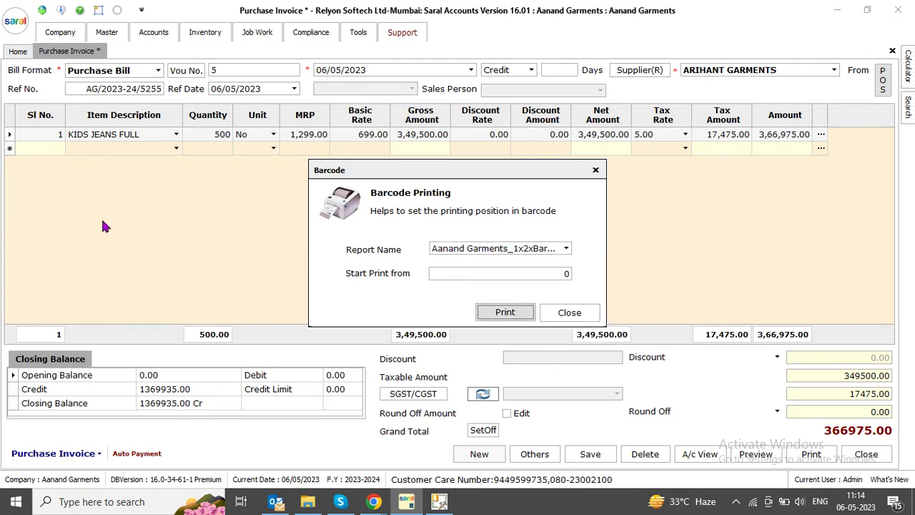
{"action": "left_click", "coordinate": [504, 313]}
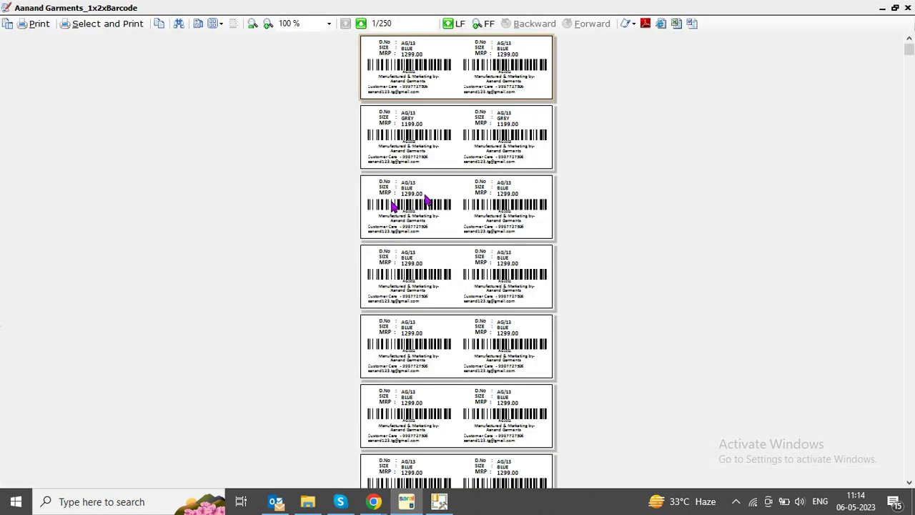
Zoom the barcode label preview to 200 %, scroll through the pages, then close the preview
{"action": "left_click", "coordinate": [329, 24]}
{"action": "left_click", "coordinate": [300, 88]}
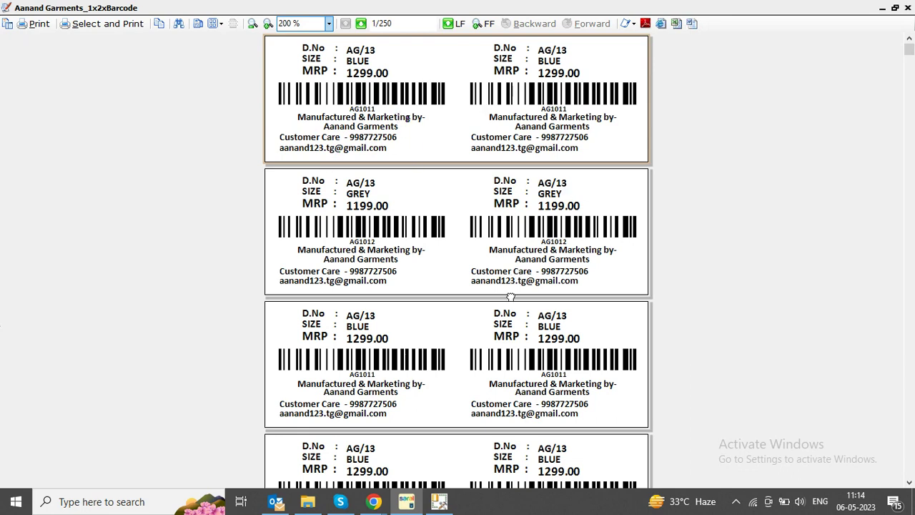
{"action": "scroll", "coordinate": [518, 358], "scroll_direction": "down", "scroll_amount": 6}
{"action": "scroll", "coordinate": [486, 164], "scroll_direction": "down", "scroll_amount": 5}
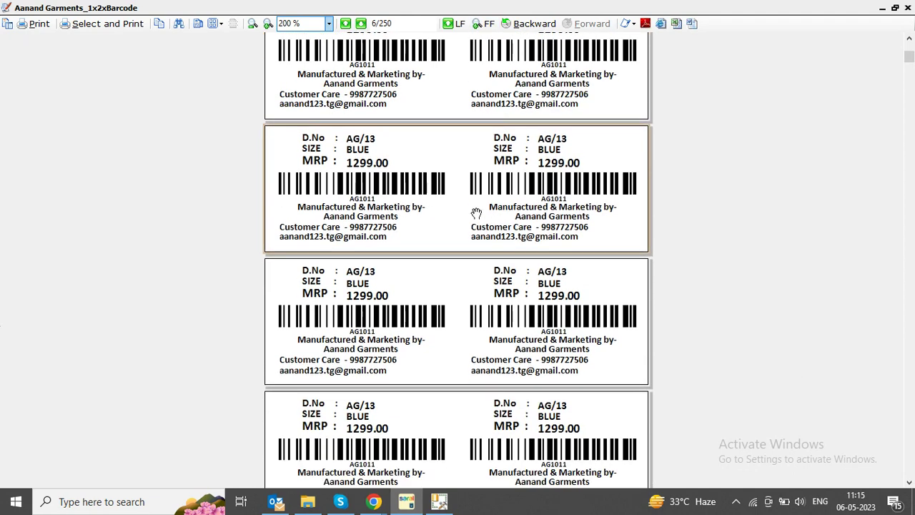
{"action": "scroll", "coordinate": [478, 137], "scroll_direction": "down", "scroll_amount": 2}
{"action": "left_click_drag", "start_coordinate": [909, 59], "coordinate": [911, 184]}
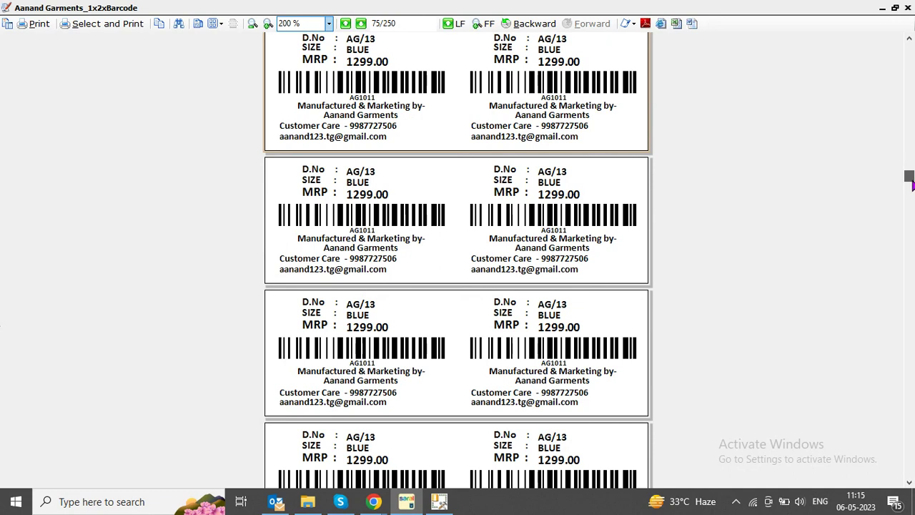
{"action": "key", "text": "Escape"}
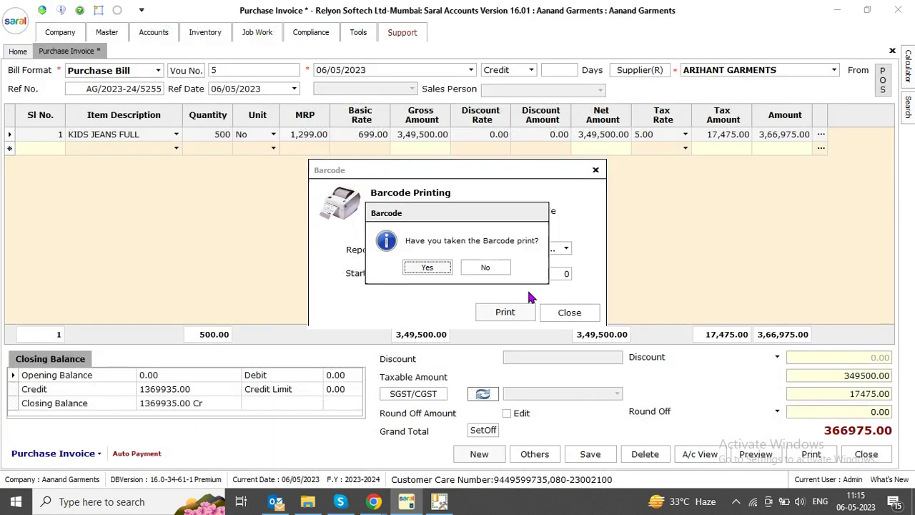
Answer No to the barcode-print question, close Barcode printing, and return to row 1 of the 366975.00 invoice
{"action": "left_click", "coordinate": [482, 267]}
{"action": "left_click", "coordinate": [578, 314]}
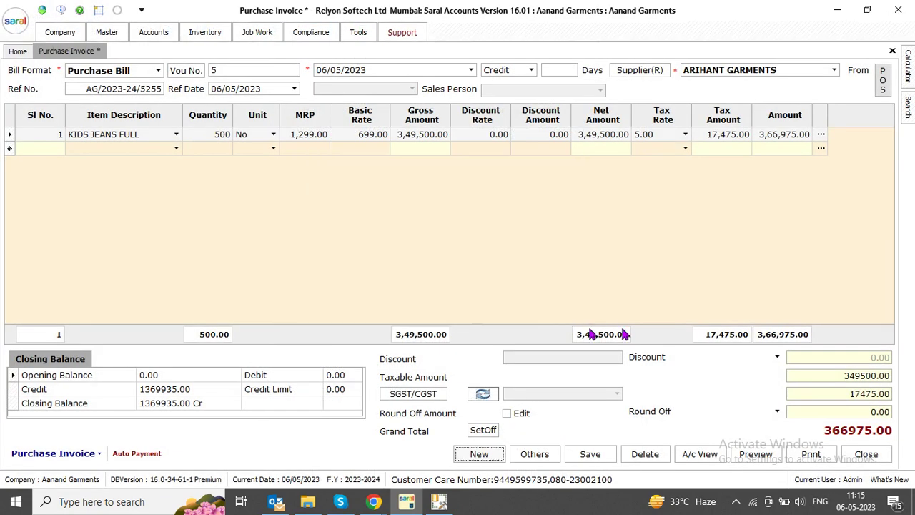
{"action": "left_click", "coordinate": [18, 53]}
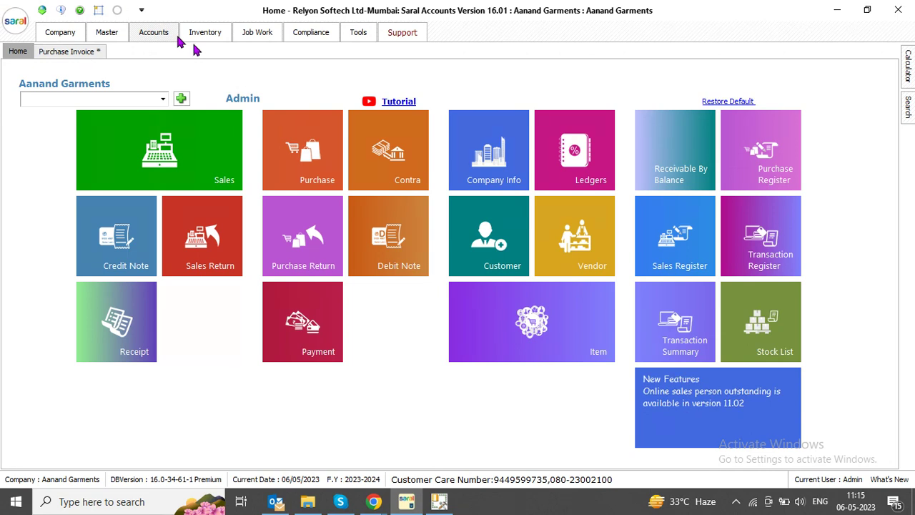
{"action": "left_click", "coordinate": [69, 54]}
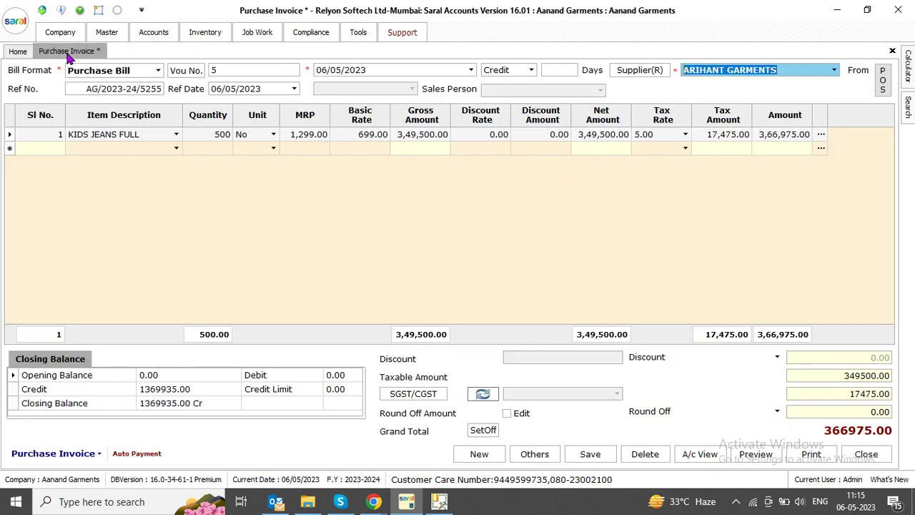
{"action": "left_click", "coordinate": [143, 134]}
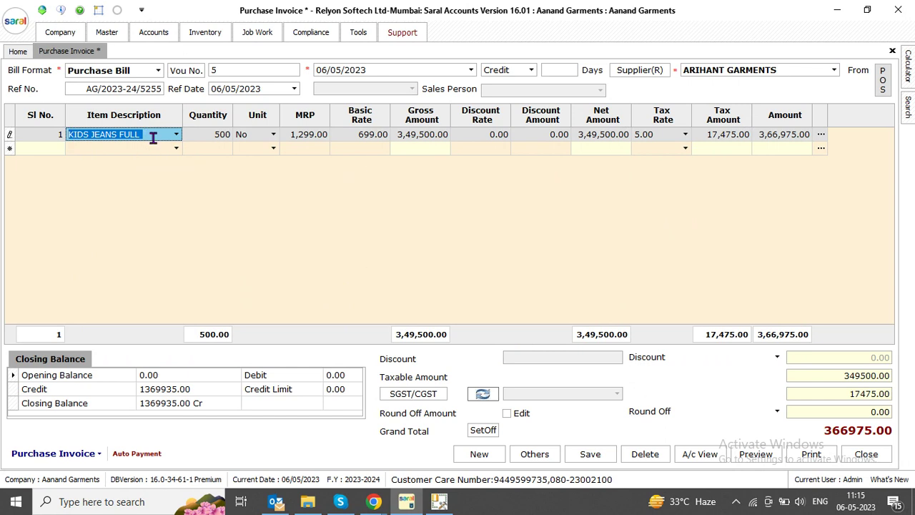
Review the 28-BLUE and 28-GREY batches of KIDS JEANS FULL in row 1, then cancel the batch details
{"action": "left_click", "coordinate": [154, 136]}
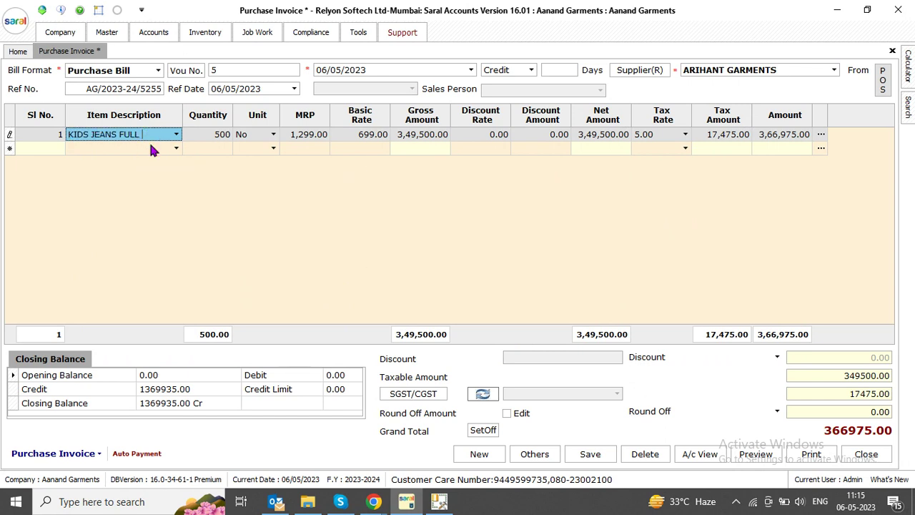
{"action": "key", "text": "Return"}
{"action": "key", "text": "Return"}
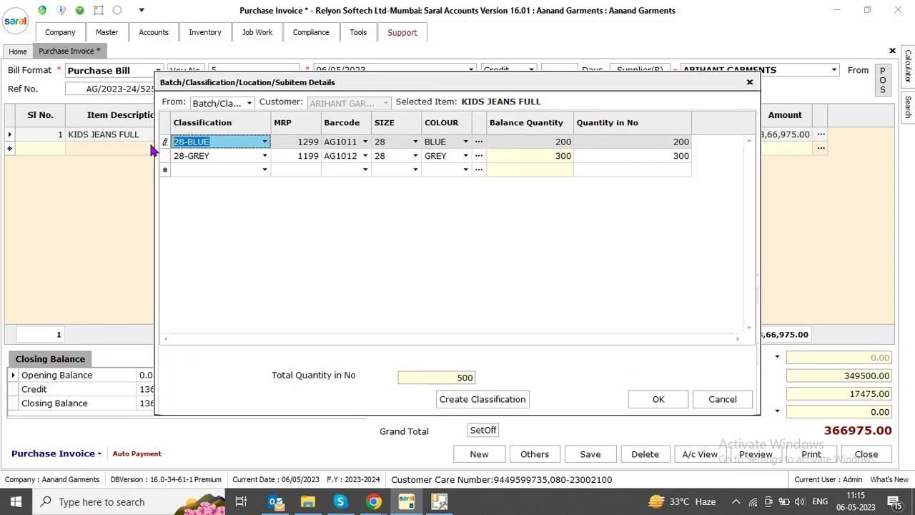
{"action": "key", "text": "Down"}
{"action": "key", "text": "Down"}
{"action": "key", "text": "Up"}
{"action": "key", "text": "Up"}
{"action": "key", "text": "Down"}
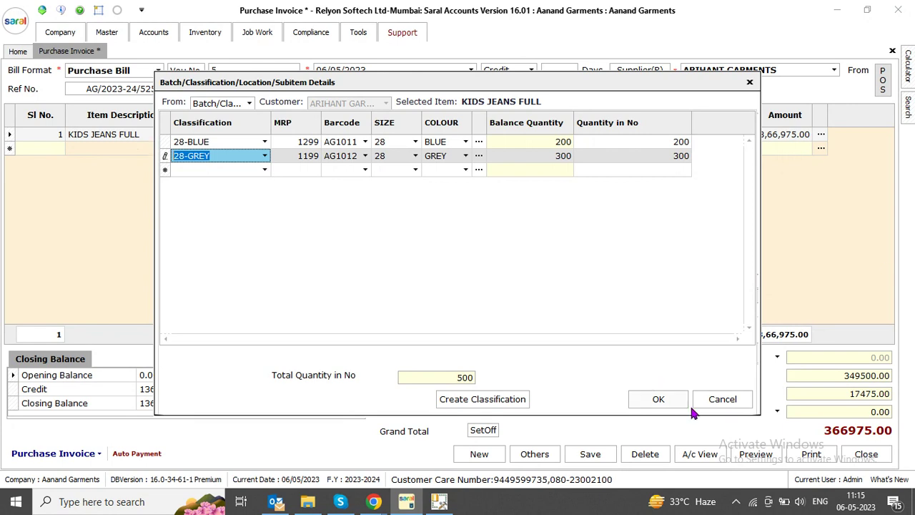
{"action": "left_click", "coordinate": [720, 398]}
Try adding KIDS JEANS FULL again in row 2, hit the duplicate-item alert, and open Inventory option settings
{"action": "left_click", "coordinate": [101, 148]}
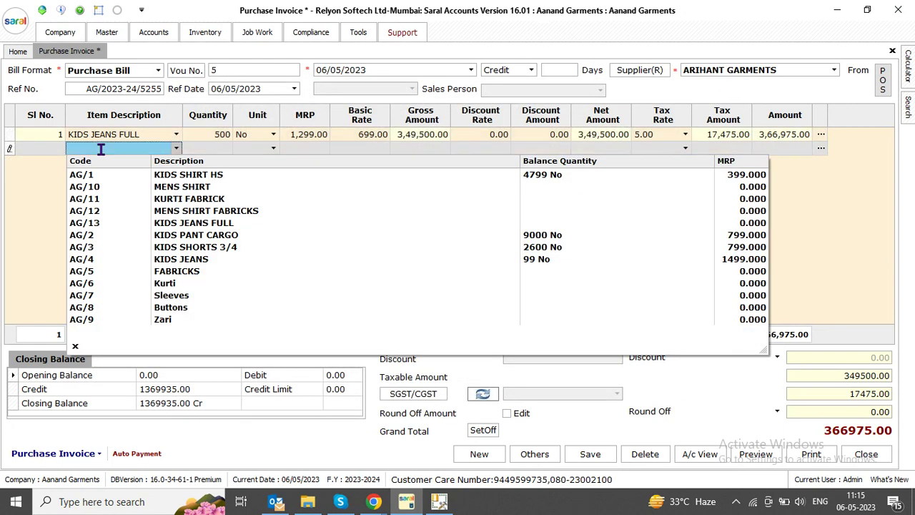
{"action": "type", "text": "FU"}
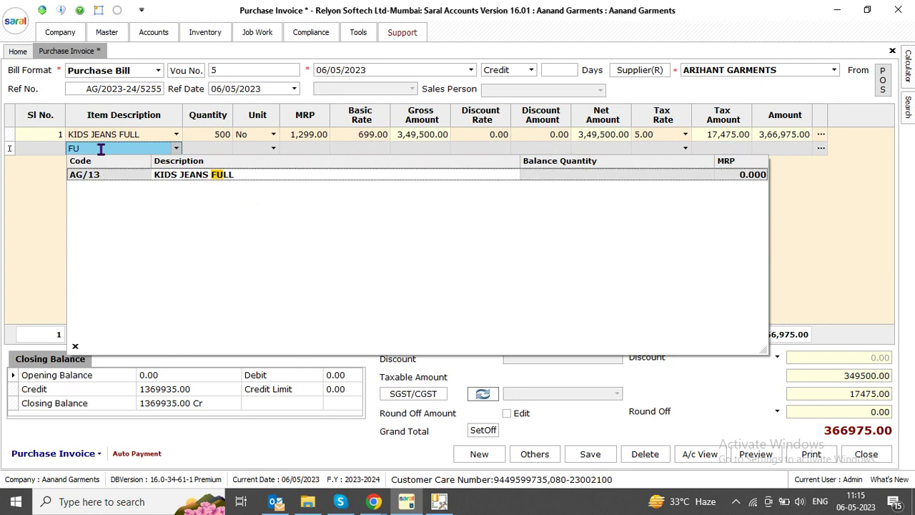
{"action": "key", "text": "Return"}
{"action": "key", "text": "Return"}
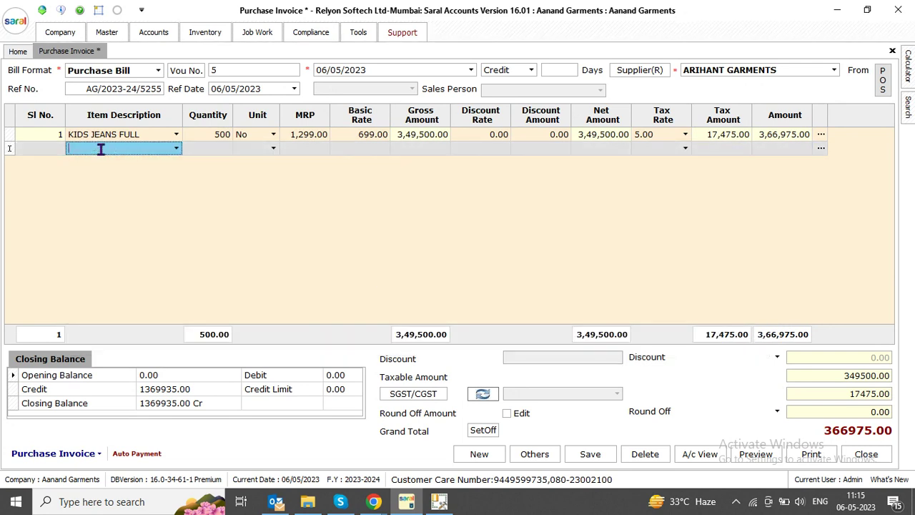
{"action": "left_click", "coordinate": [204, 32]}
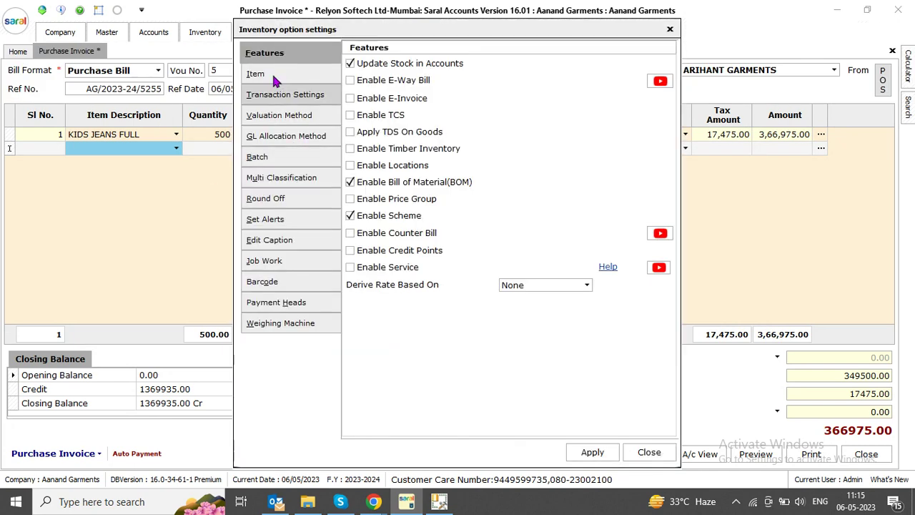
Set the 'In Invoice same Item Multiple Time' alert to No Action and apply it
{"action": "left_click", "coordinate": [281, 80]}
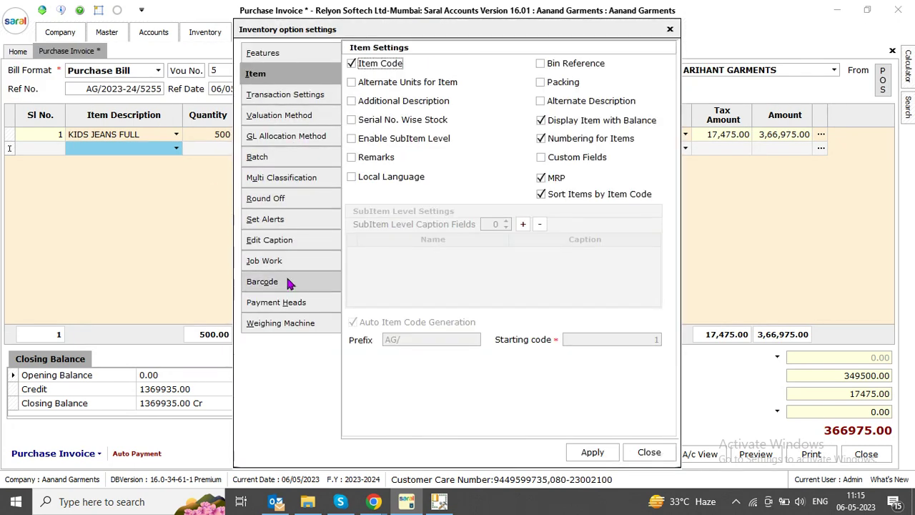
{"action": "left_click", "coordinate": [290, 220]}
{"action": "left_click", "coordinate": [590, 164]}
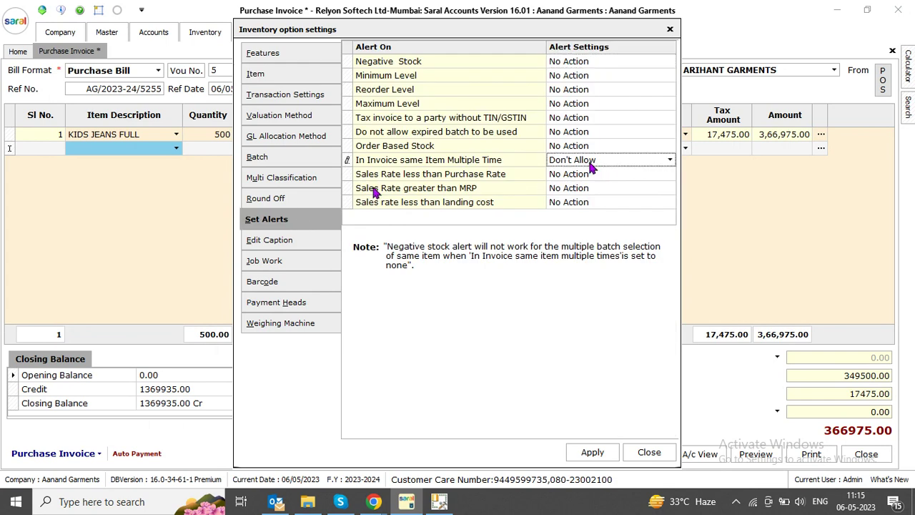
{"action": "left_click", "coordinate": [590, 163]}
{"action": "left_click", "coordinate": [590, 193]}
{"action": "left_click", "coordinate": [602, 457]}
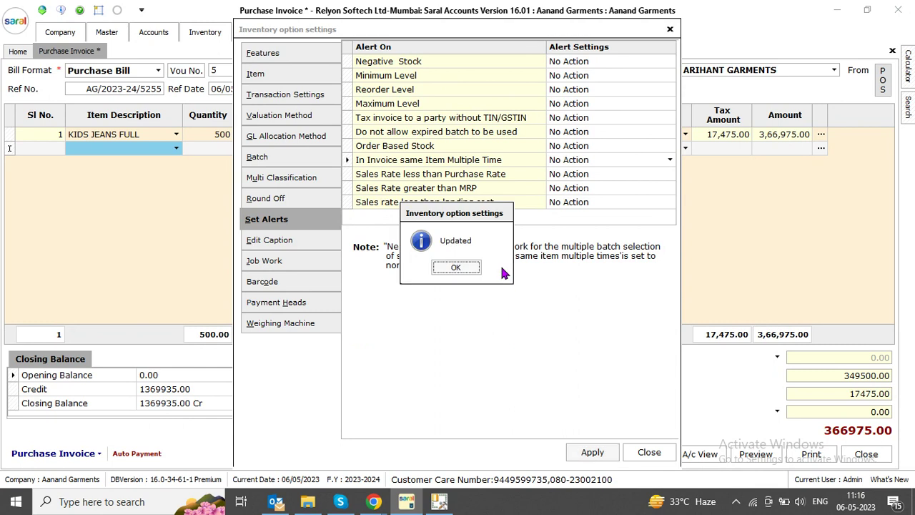
{"action": "left_click", "coordinate": [468, 269]}
{"action": "left_click", "coordinate": [652, 456]}
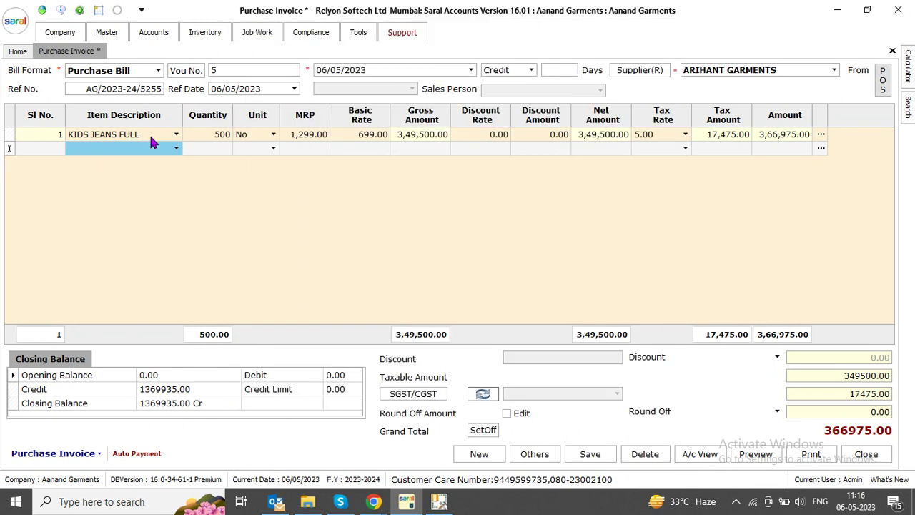
{"action": "left_click", "coordinate": [177, 148]}
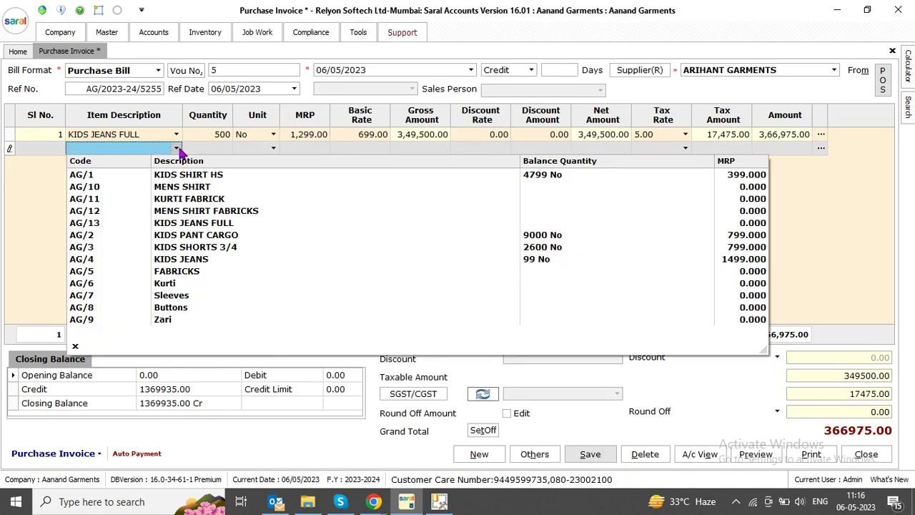
Add KIDS JEANS FULL to row 2, cancel its batch details, then delete that second row
{"action": "type", "text": "FU"}
{"action": "key", "text": "Return"}
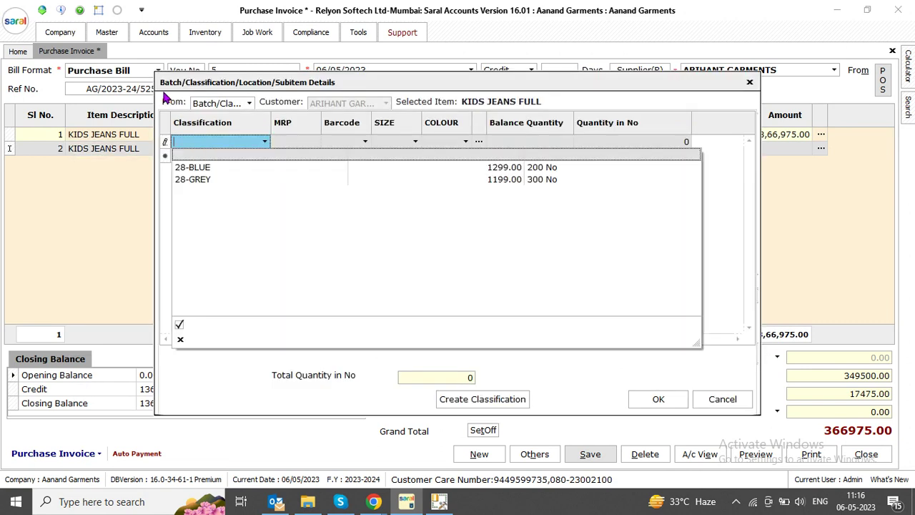
{"action": "left_click", "coordinate": [289, 156]}
{"action": "left_click", "coordinate": [355, 149]}
{"action": "left_click_drag", "start_coordinate": [413, 87], "coordinate": [389, 95]}
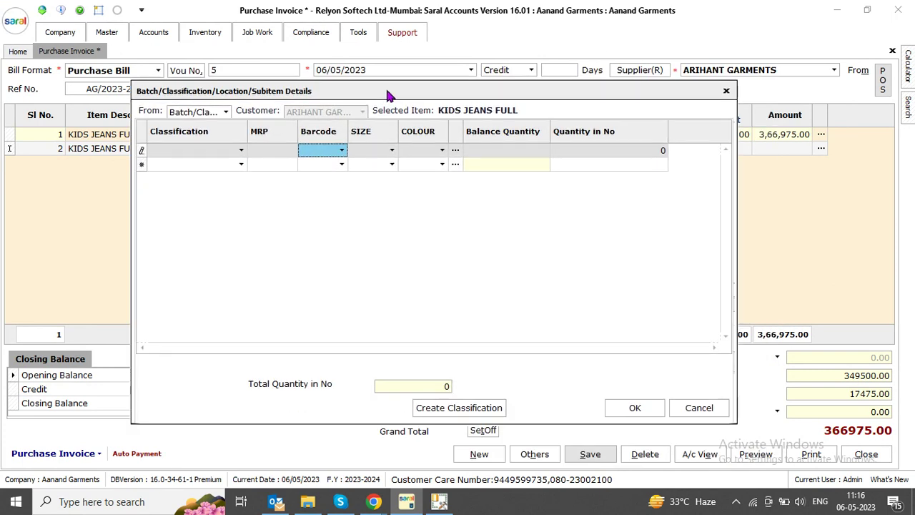
{"action": "left_click", "coordinate": [701, 409]}
{"action": "right_click", "coordinate": [8, 143]}
{"action": "left_click", "coordinate": [32, 151]}
{"action": "left_click", "coordinate": [295, 150]}
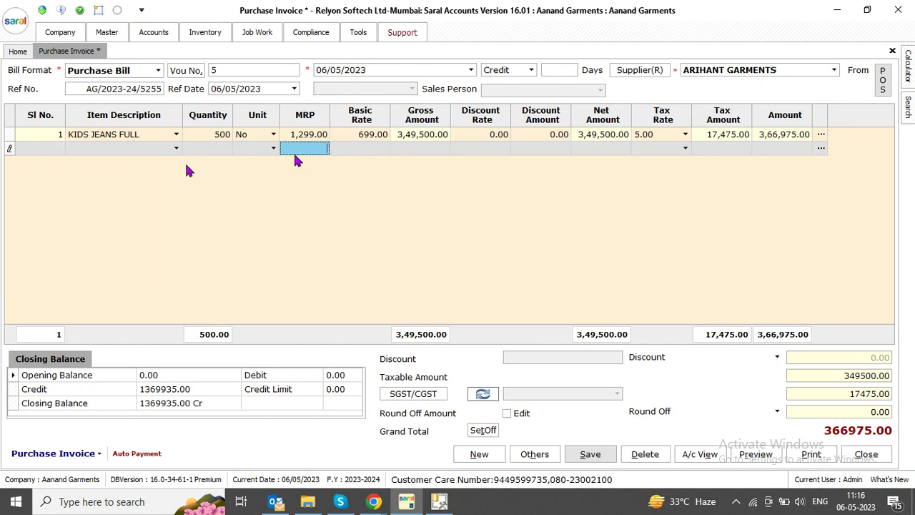
Save the invoice with its single 500-piece row totalling 366975.00, then go to Home
{"action": "left_click", "coordinate": [590, 453]}
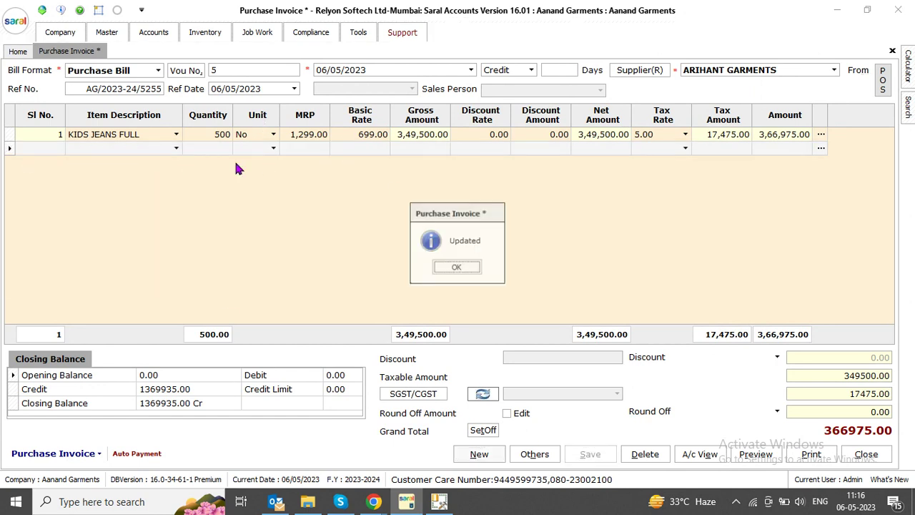
{"action": "key", "text": "Return"}
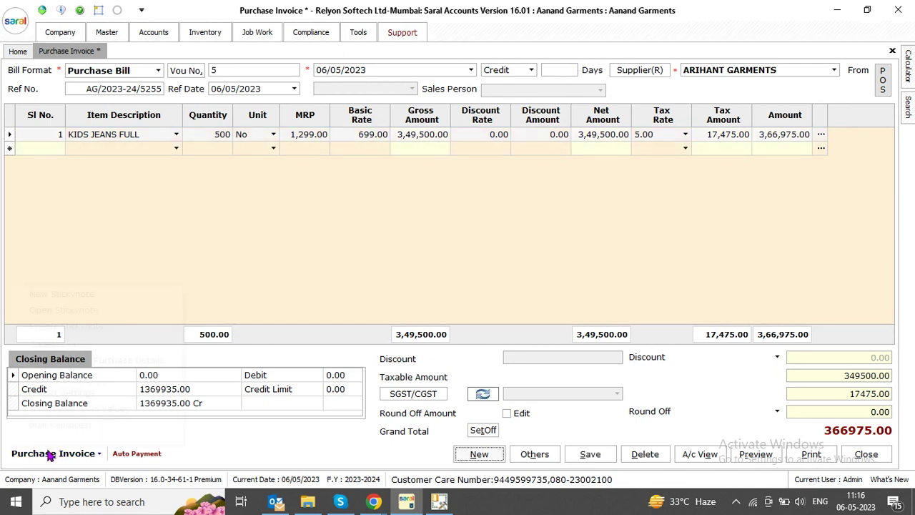
{"action": "left_click", "coordinate": [53, 453]}
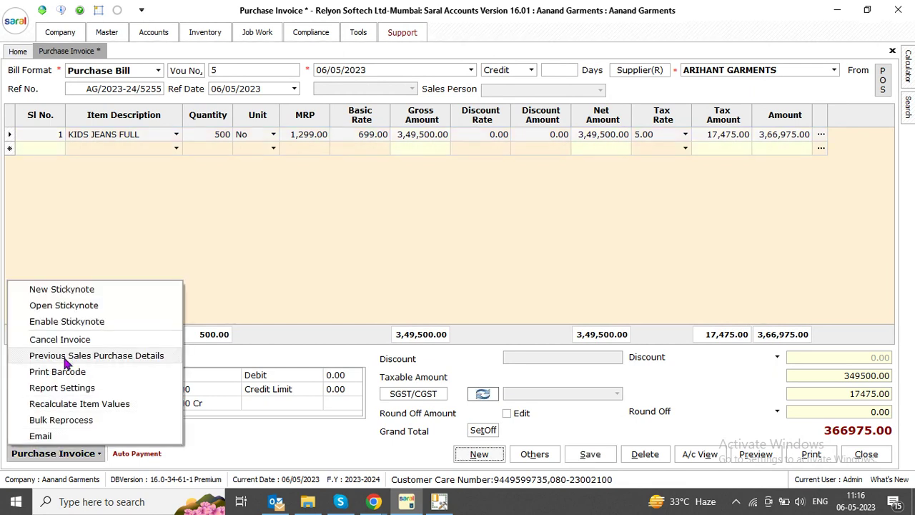
{"action": "left_click", "coordinate": [254, 206]}
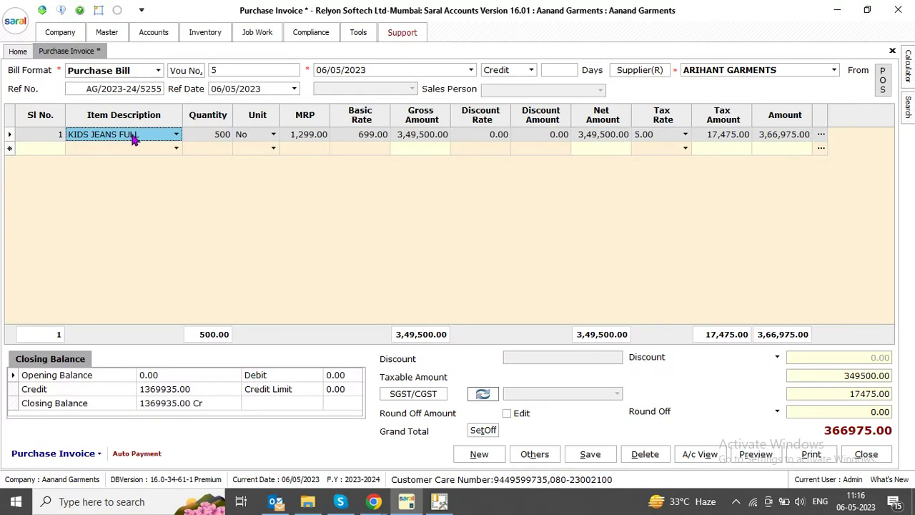
{"action": "left_click", "coordinate": [18, 51]}
Generate the Stock Information batch-wise list for KIDS JEANS FULL, filtering item names by 'FUL'
{"action": "left_click", "coordinate": [214, 37]}
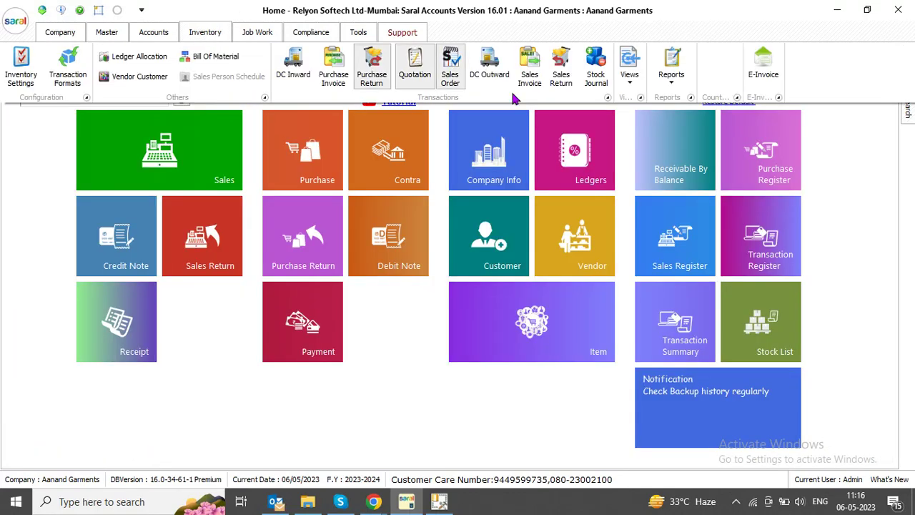
{"action": "left_click", "coordinate": [666, 77]}
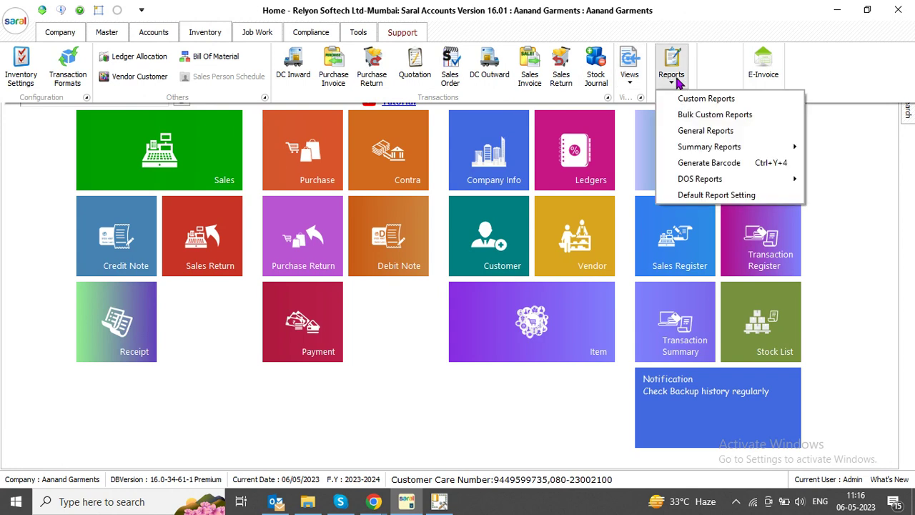
{"action": "left_click", "coordinate": [627, 82]}
{"action": "mouse_move", "coordinate": [644, 131]}
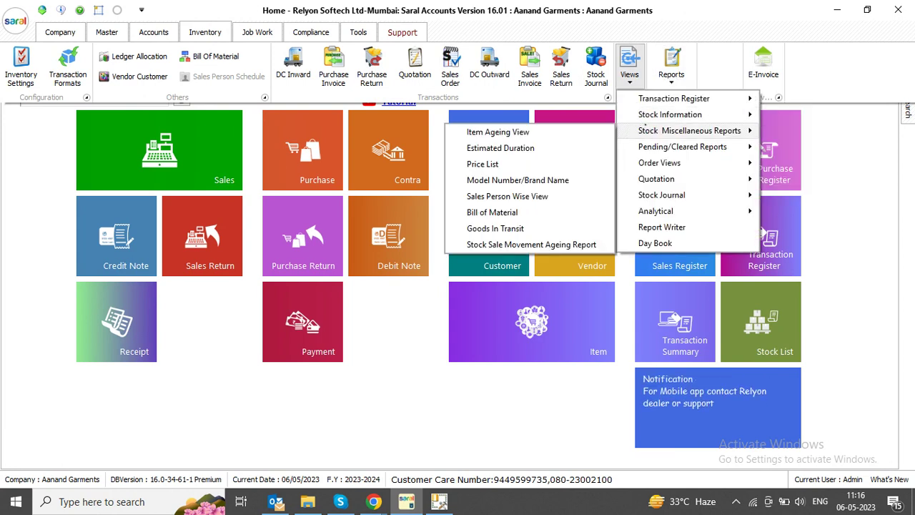
{"action": "left_click", "coordinate": [483, 174]}
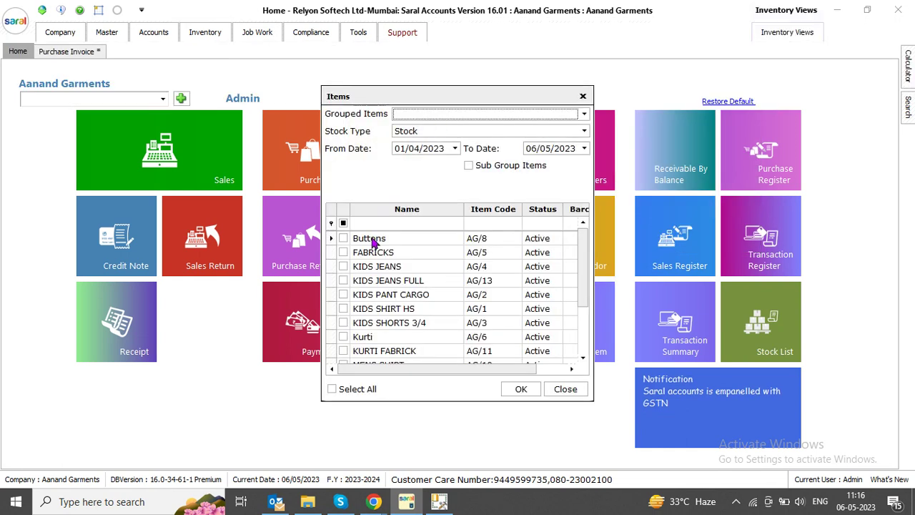
{"action": "left_click", "coordinate": [403, 223]}
{"action": "type", "text": "FUL"}
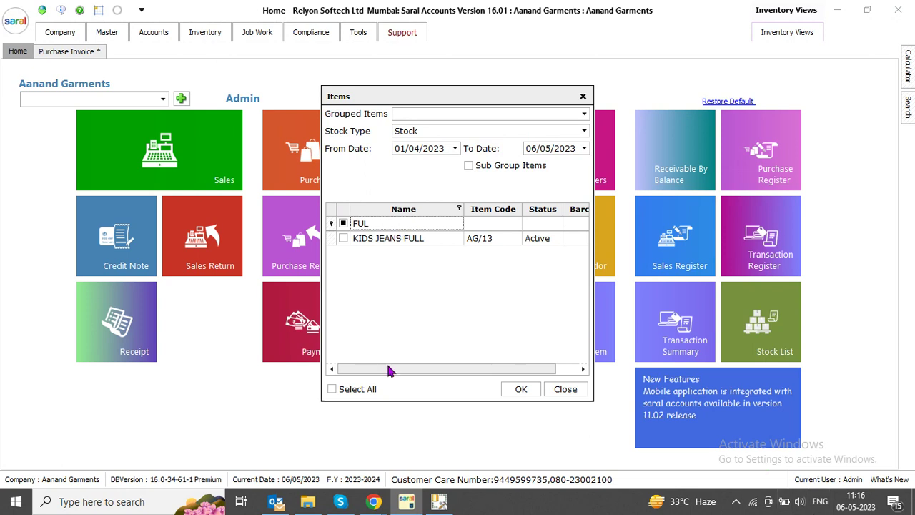
{"action": "left_click", "coordinate": [343, 238]}
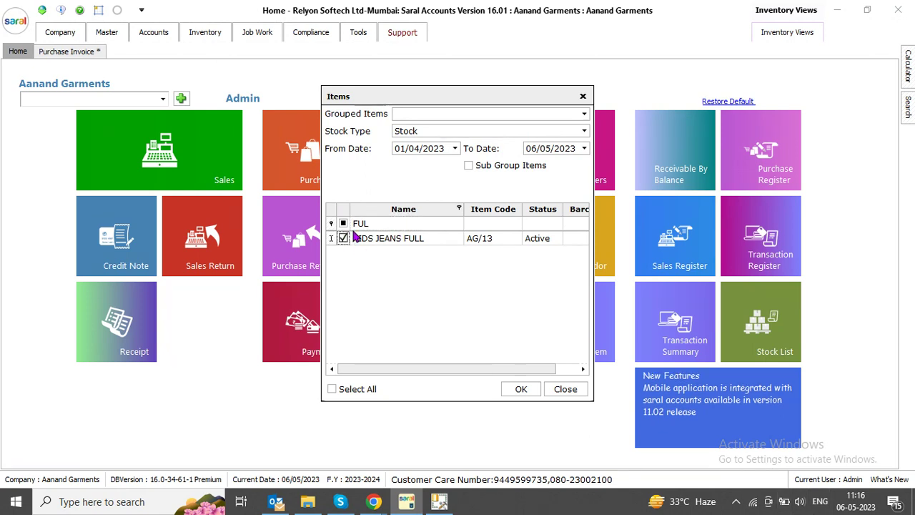
{"action": "left_click", "coordinate": [583, 114]}
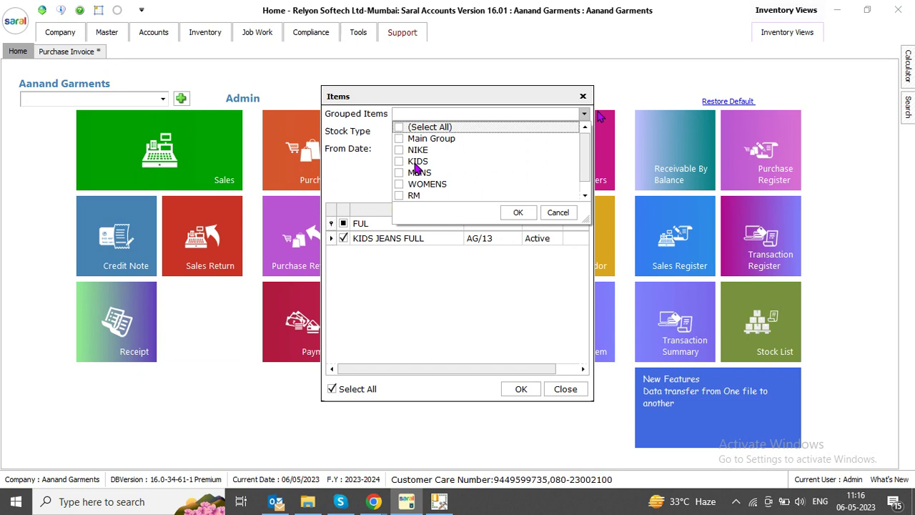
{"action": "left_click", "coordinate": [498, 291]}
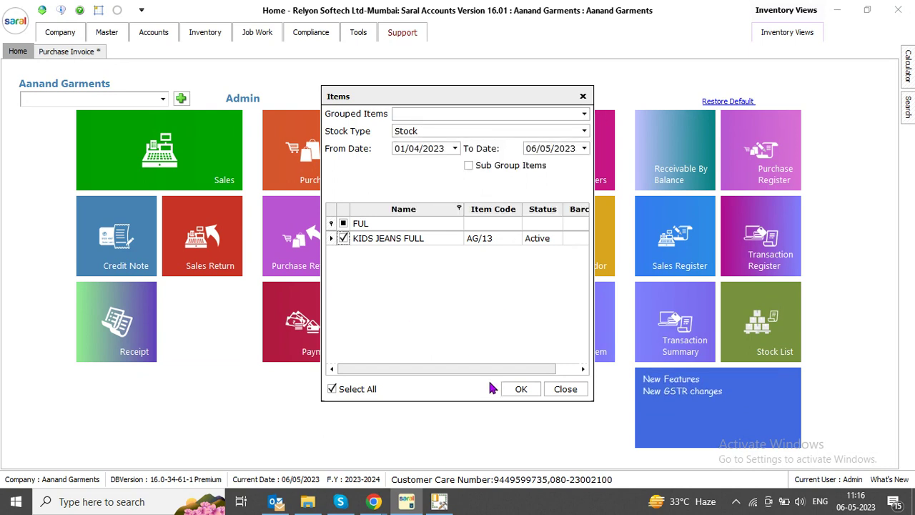
{"action": "left_click", "coordinate": [515, 389]}
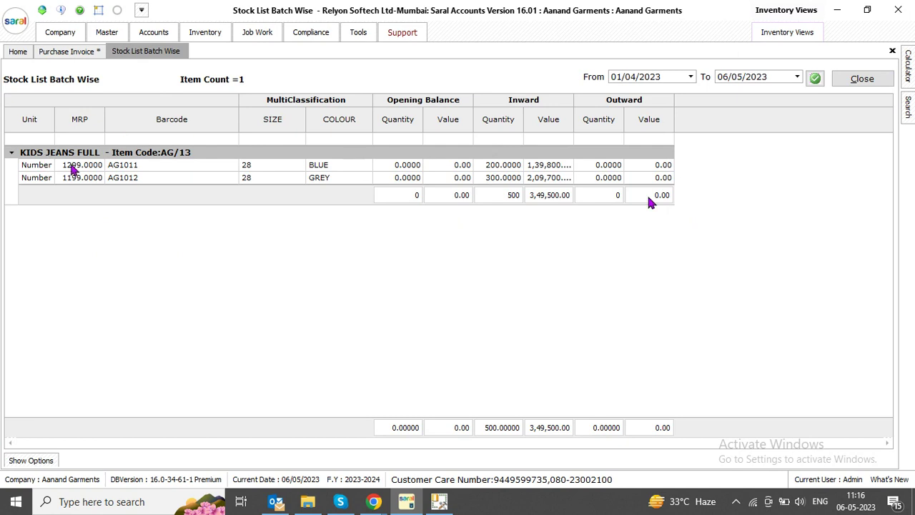
Tick Closing Balance in the report options, hide the options, and export the stock list as an Excel Report
{"action": "left_click", "coordinate": [135, 165]}
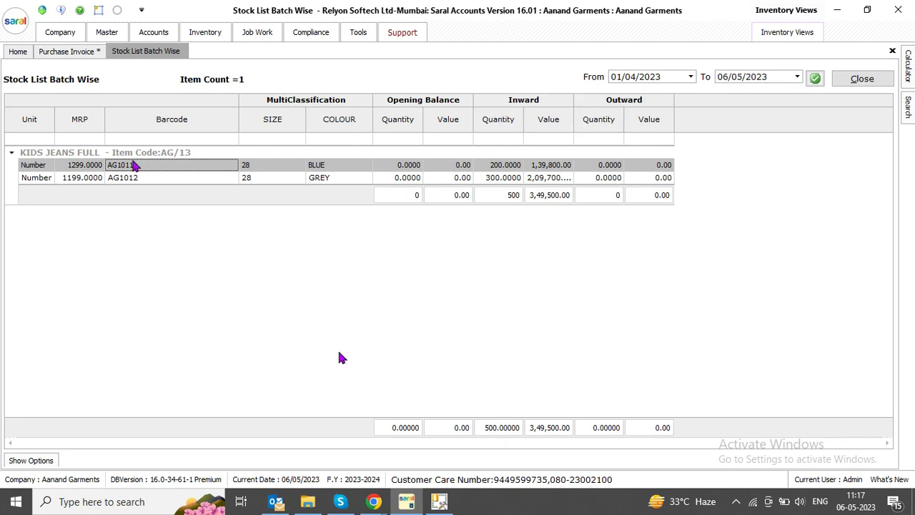
{"action": "left_click", "coordinate": [20, 462]}
{"action": "left_click", "coordinate": [168, 368]}
{"action": "left_click", "coordinate": [168, 368]}
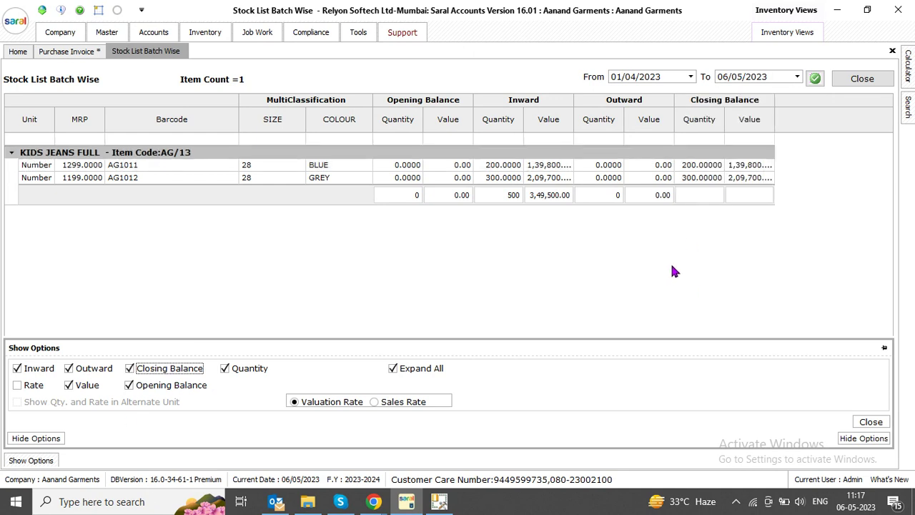
{"action": "key", "text": "alt+h"}
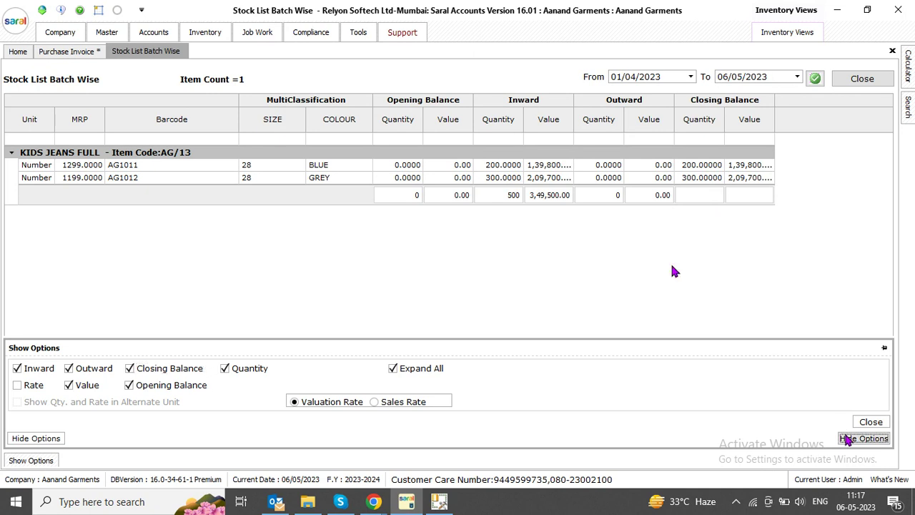
{"action": "right_click", "coordinate": [289, 170]}
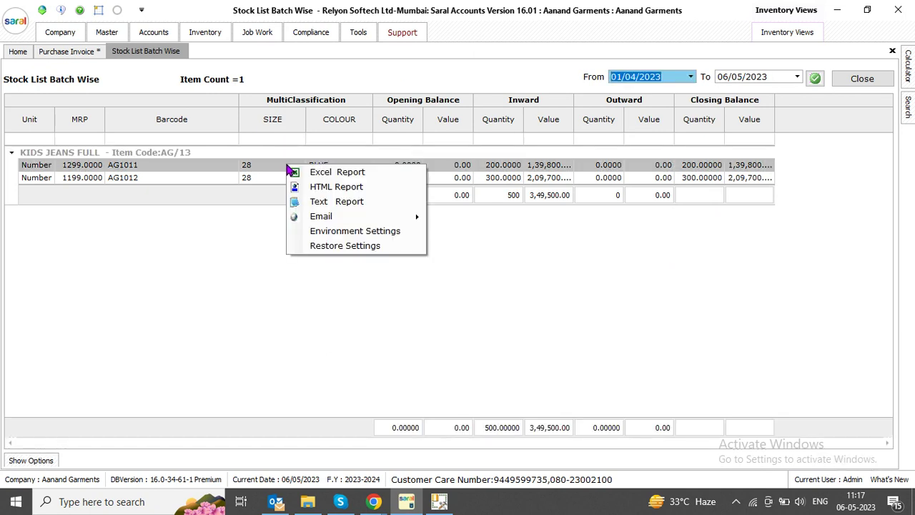
{"action": "left_click", "coordinate": [302, 176]}
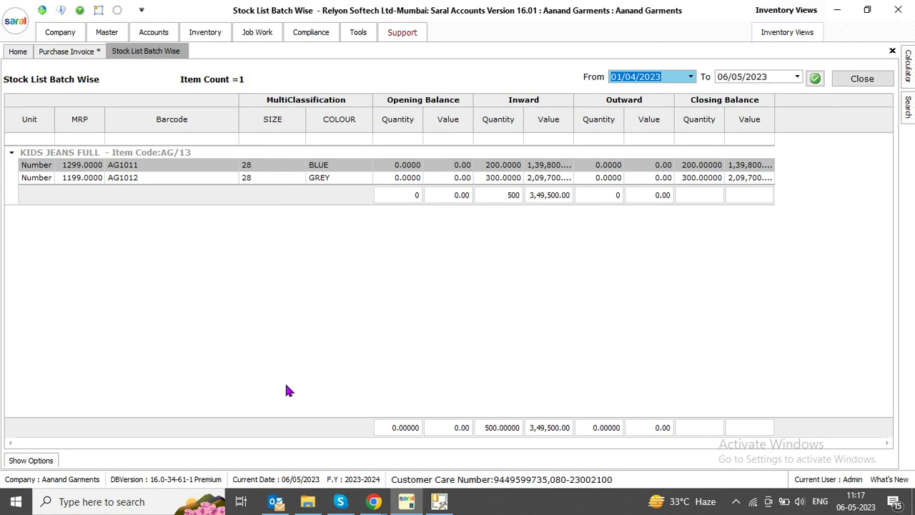
Open the StockLedger workbook despite the format warning, then compare it with the stock list showing 200 BLUE and 300 GREY
{"action": "left_click", "coordinate": [323, 225]}
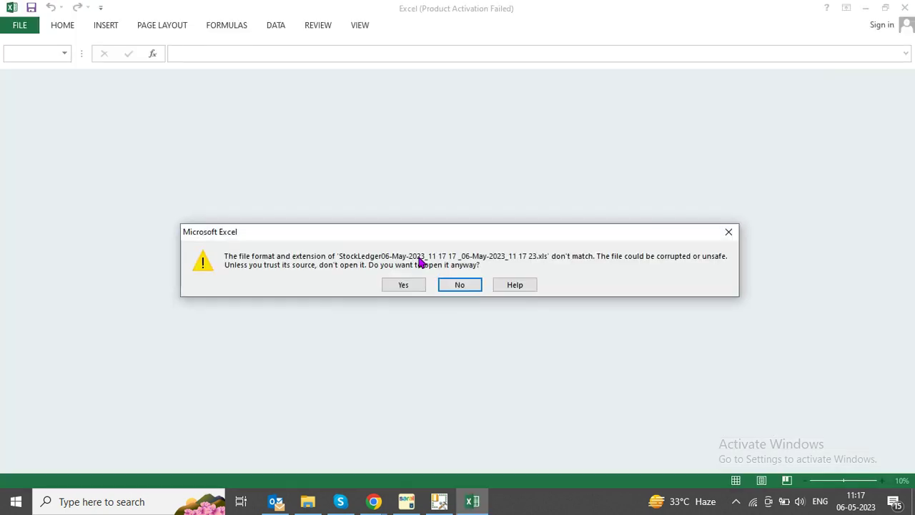
{"action": "left_click", "coordinate": [404, 285]}
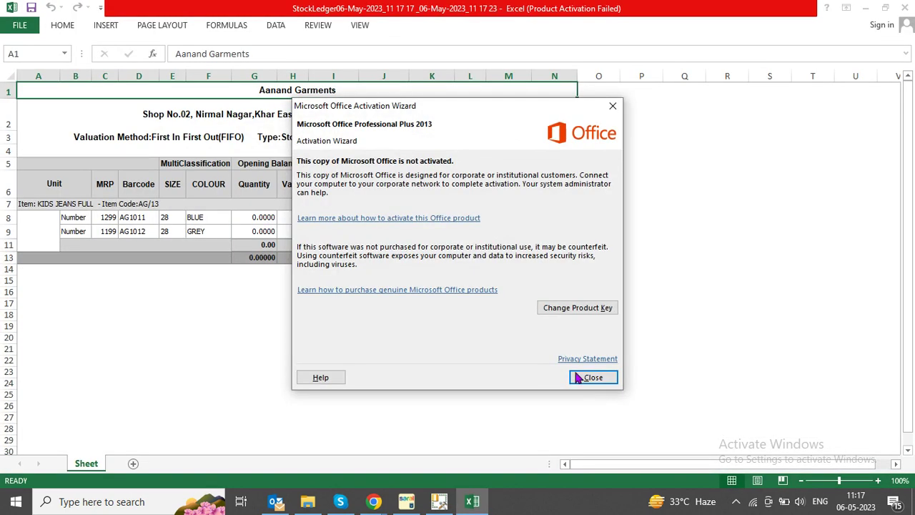
{"action": "left_click", "coordinate": [593, 377]}
{"action": "left_click", "coordinate": [405, 501]}
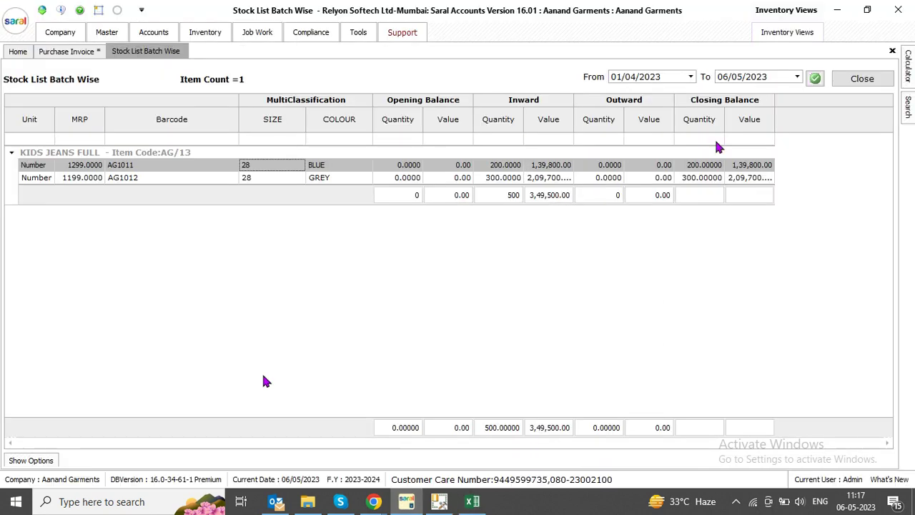
{"action": "left_click", "coordinate": [472, 501]}
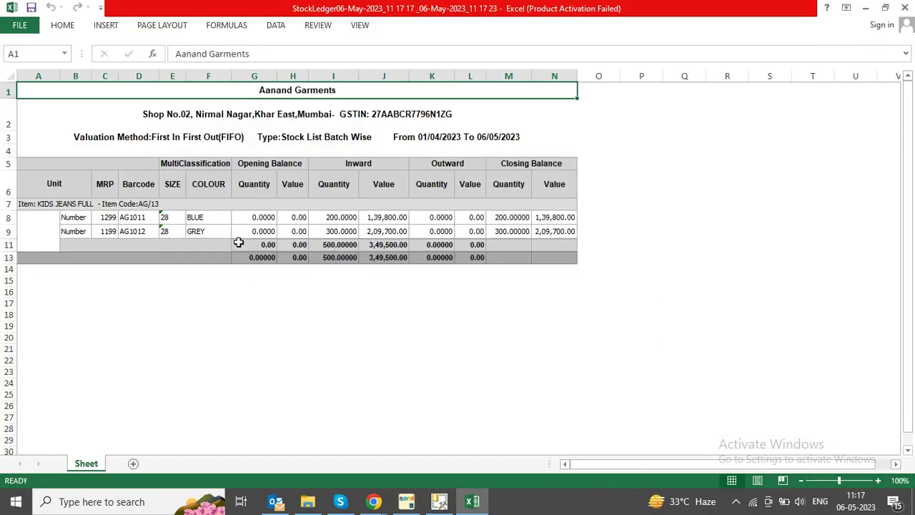
{"action": "left_click", "coordinate": [174, 205]}
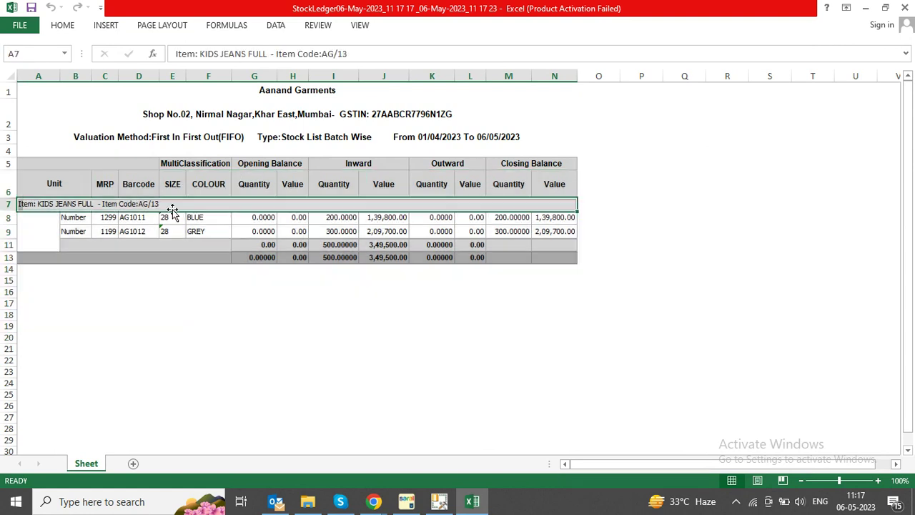
{"action": "left_click", "coordinate": [407, 502]}
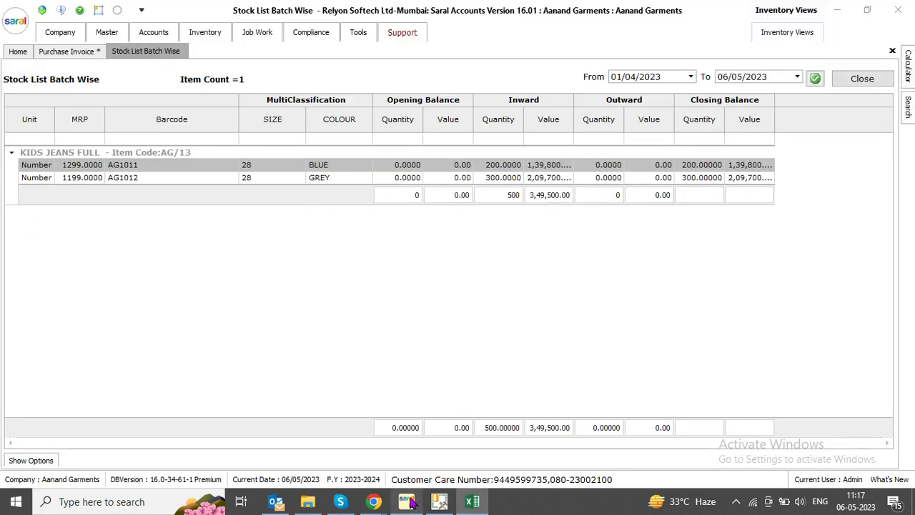
{"action": "right_click", "coordinate": [339, 209]}
Dismiss the Email export menu and go back to the Home dashboard
{"action": "mouse_move", "coordinate": [393, 269]}
{"action": "left_click", "coordinate": [235, 264]}
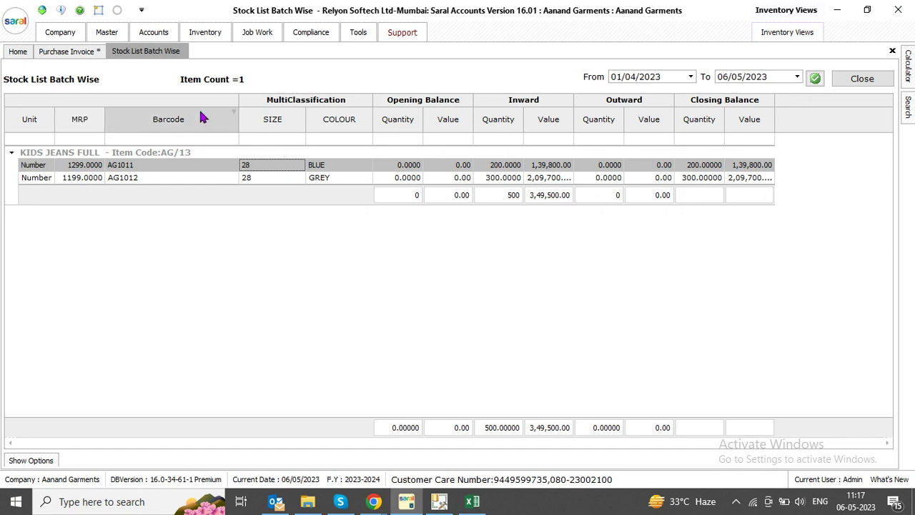
{"action": "left_click", "coordinate": [23, 56]}
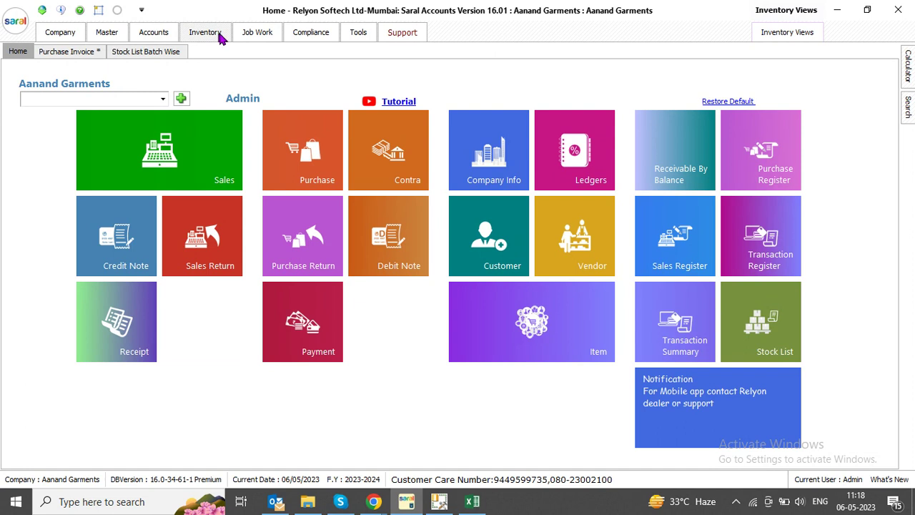
Open the Multi Classification page of the Inventory option settings
{"action": "left_click", "coordinate": [200, 32]}
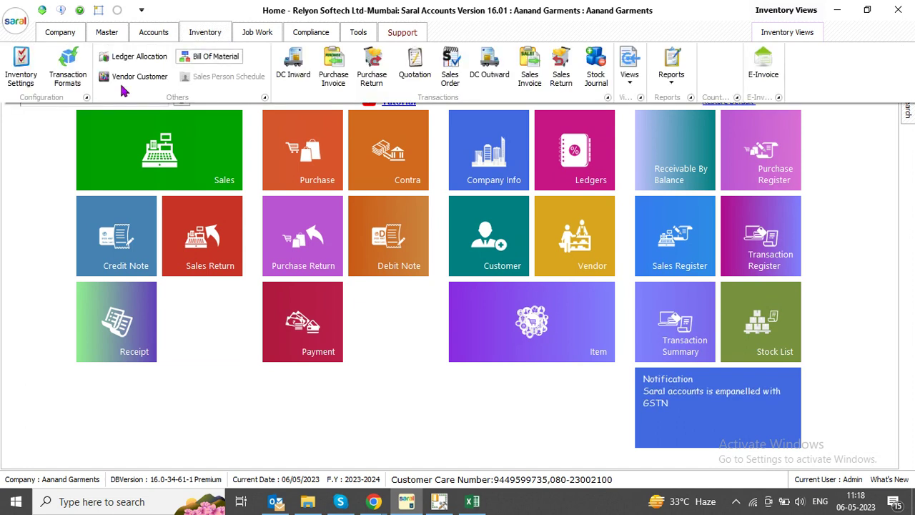
{"action": "left_click", "coordinate": [24, 73]}
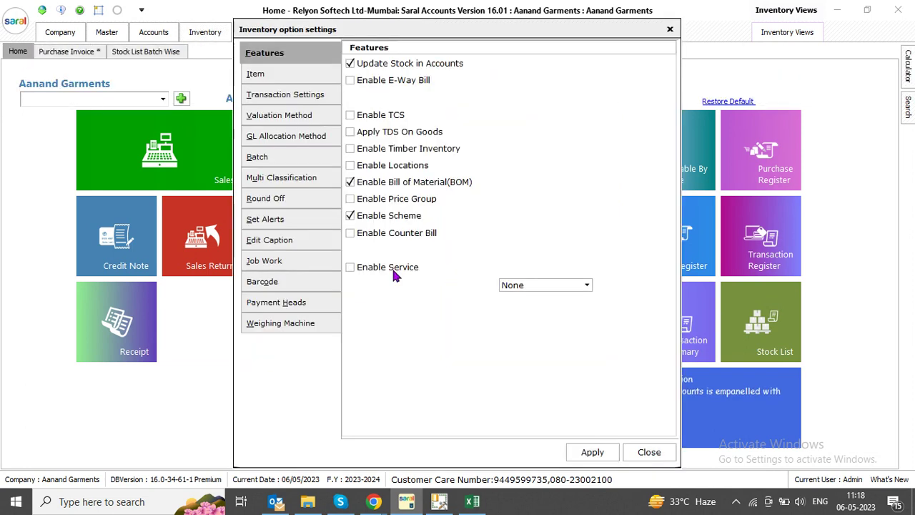
{"action": "left_click", "coordinate": [261, 177]}
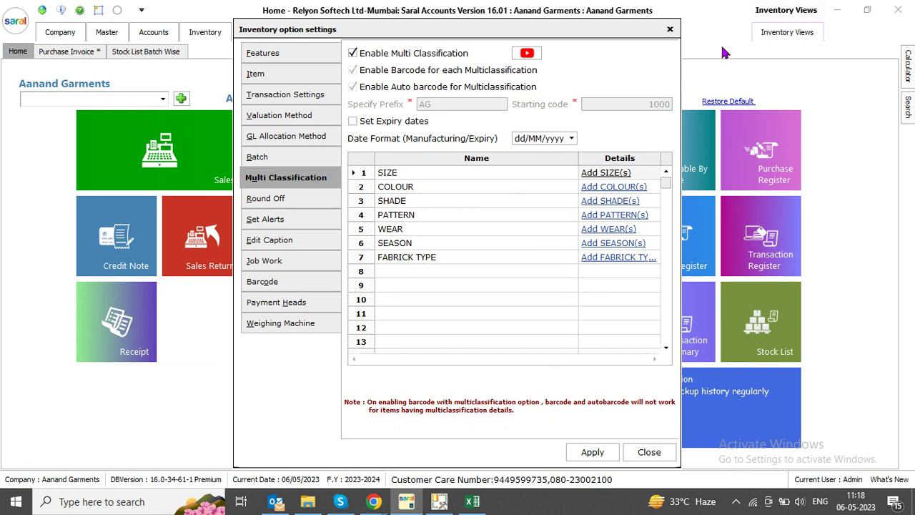
Step through the seven classifications from SIZE to FABRICK TYPE, then close the settings
{"action": "left_click", "coordinate": [413, 173]}
{"action": "left_click", "coordinate": [410, 188]}
{"action": "left_click", "coordinate": [411, 201]}
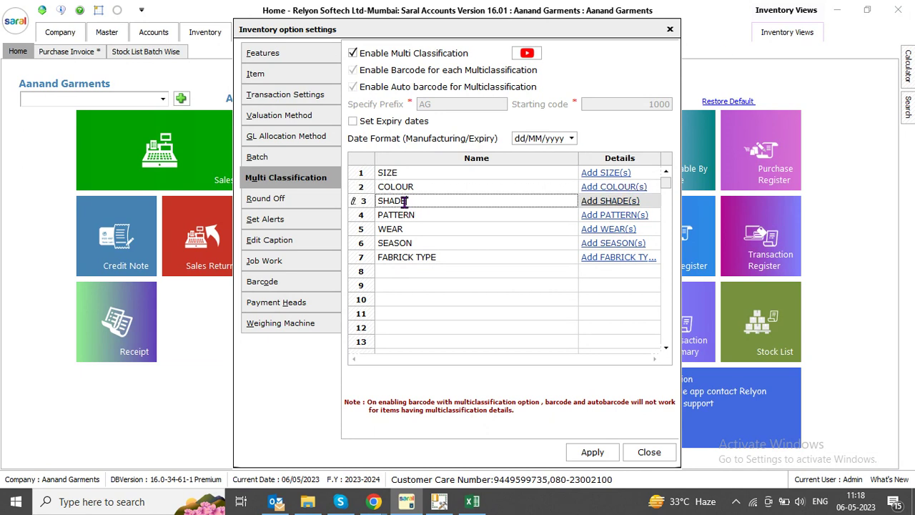
{"action": "left_click", "coordinate": [412, 215]}
{"action": "left_click", "coordinate": [409, 229]}
{"action": "left_click", "coordinate": [408, 243]}
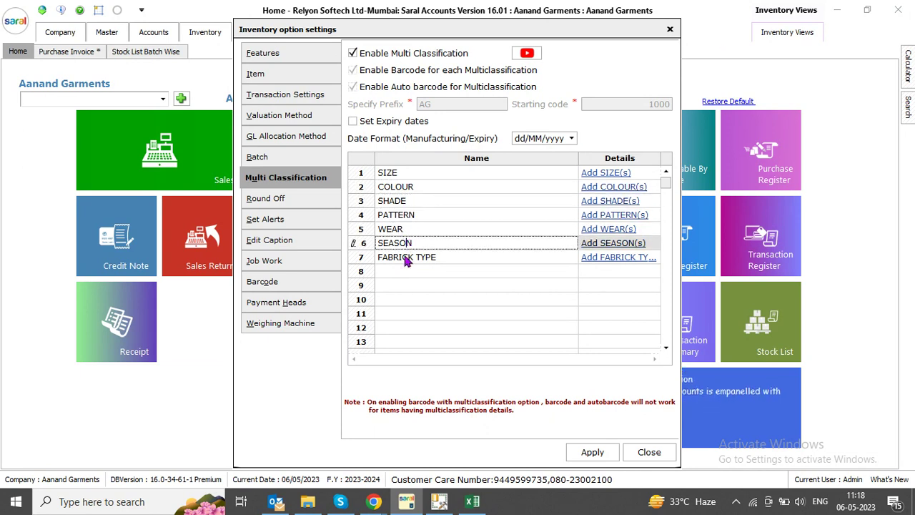
{"action": "left_click", "coordinate": [405, 257]}
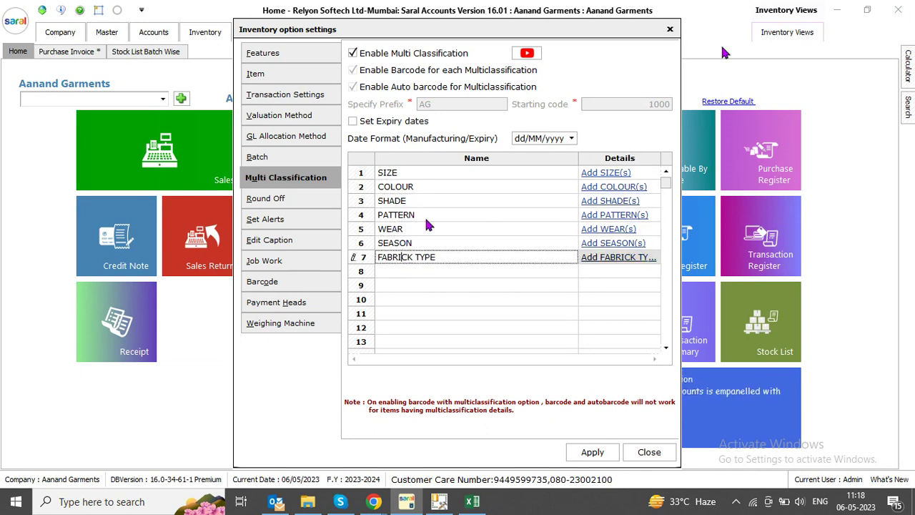
{"action": "left_click", "coordinate": [413, 271]}
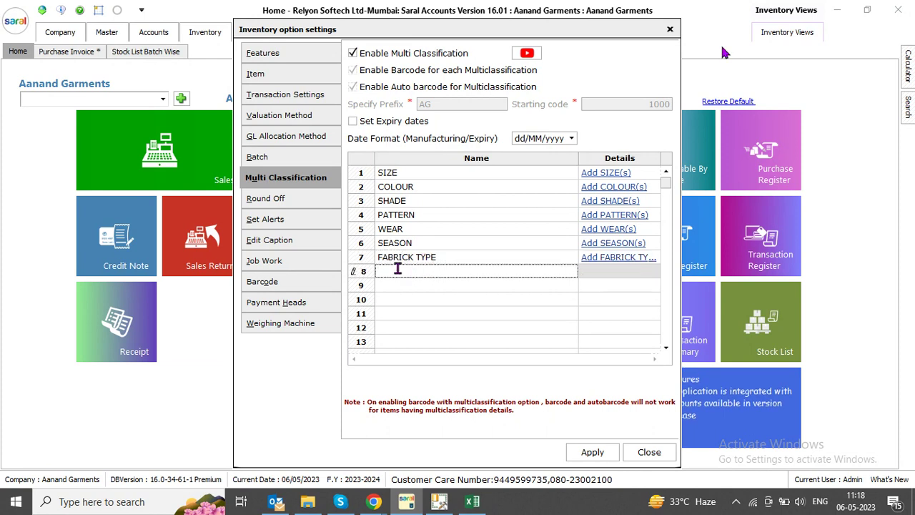
{"action": "left_click", "coordinate": [649, 451]}
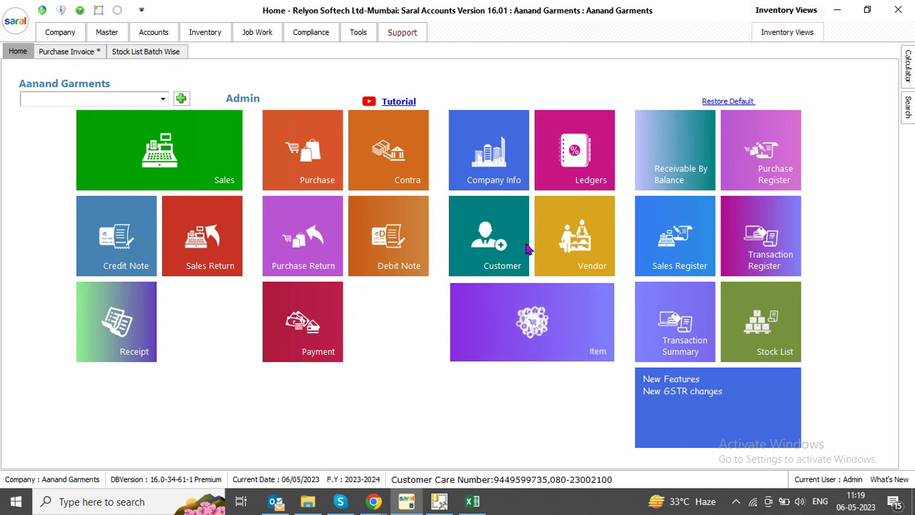
Open the item master and filter item descriptions by FULL
{"action": "left_click", "coordinate": [532, 314]}
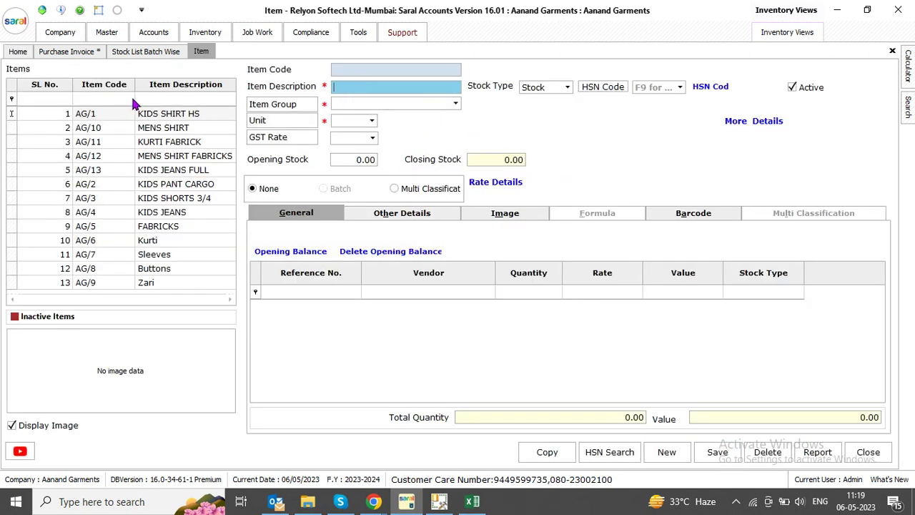
{"action": "left_click", "coordinate": [172, 99]}
{"action": "type", "text": "FULL"}
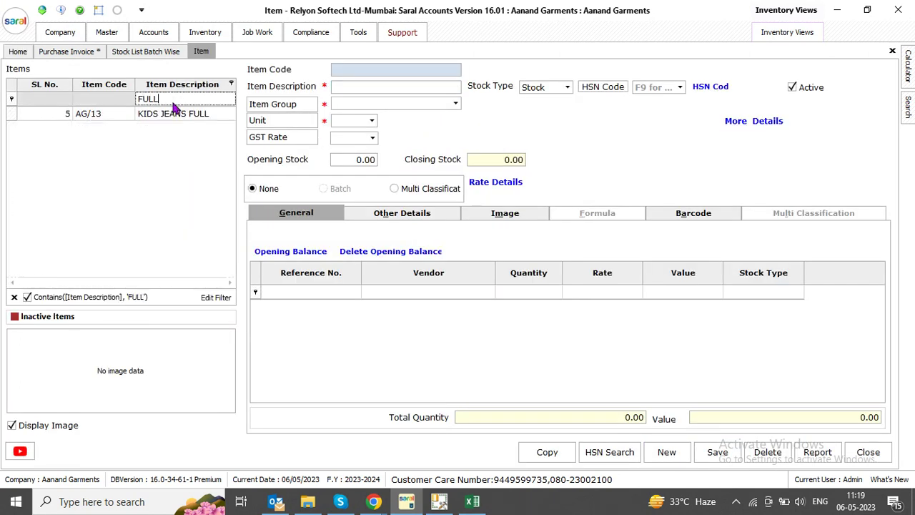
{"action": "key", "text": "Down"}
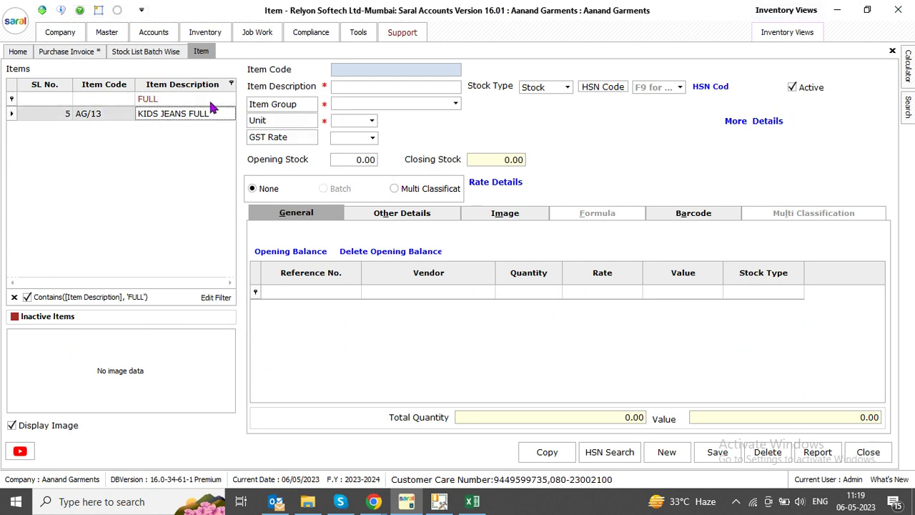
Start new item SHIRT FS MENS with HSN code 355250 in the MENS group
{"action": "left_click", "coordinate": [654, 454]}
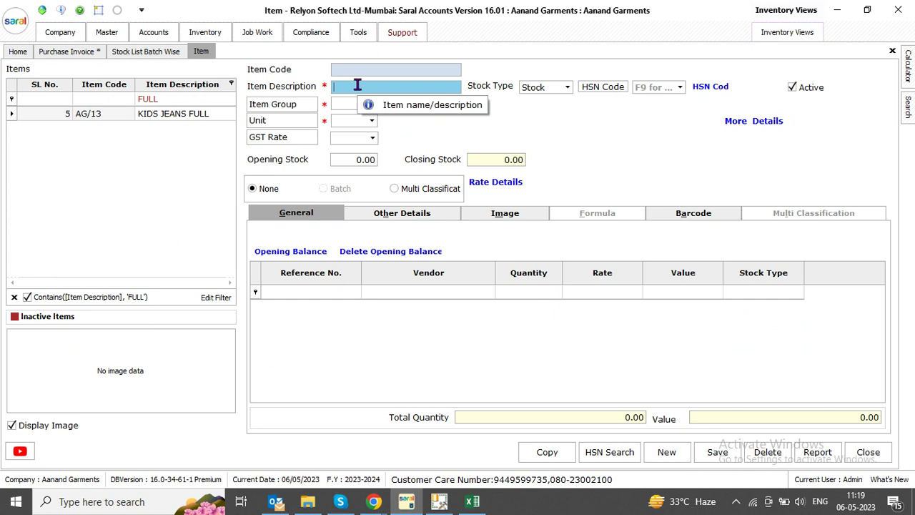
{"action": "type", "text": "SHIRTES MENS"}
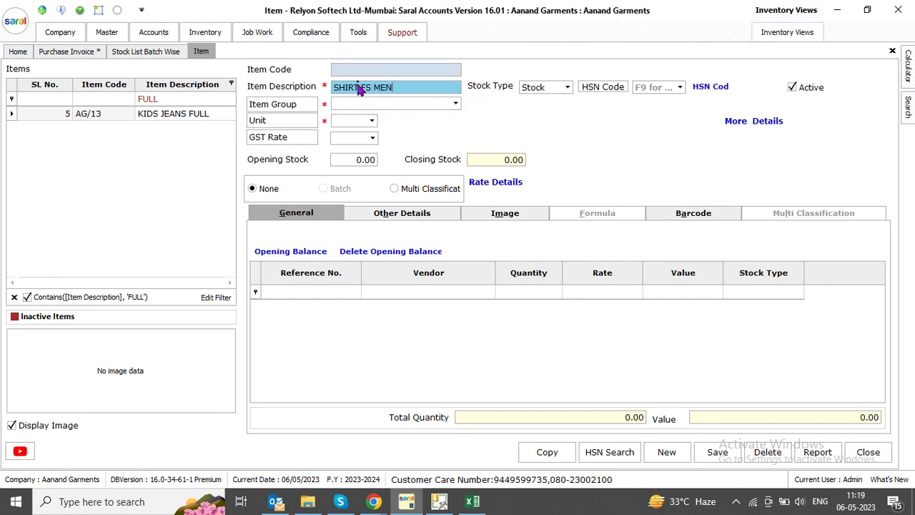
{"action": "key", "text": "Tab"}
{"action": "key", "text": "Tab"}
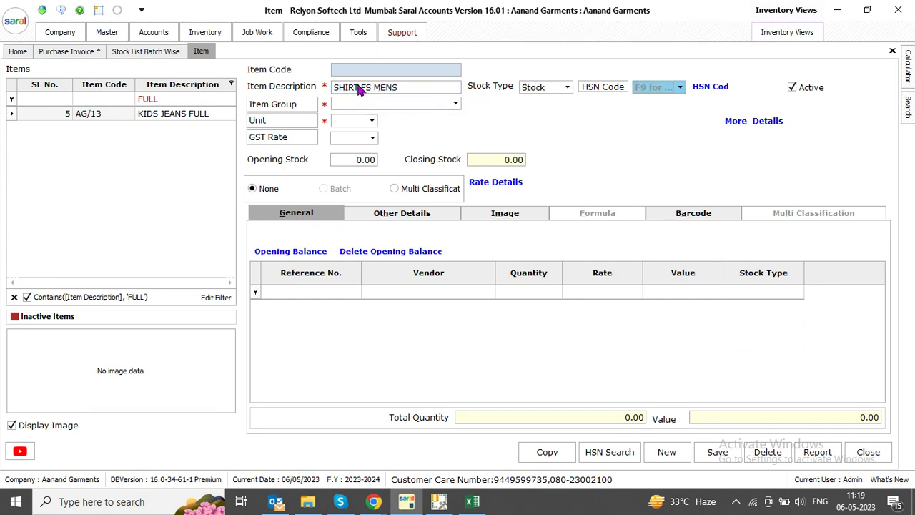
{"action": "type", "text": "355250"}
{"action": "key", "text": "Return"}
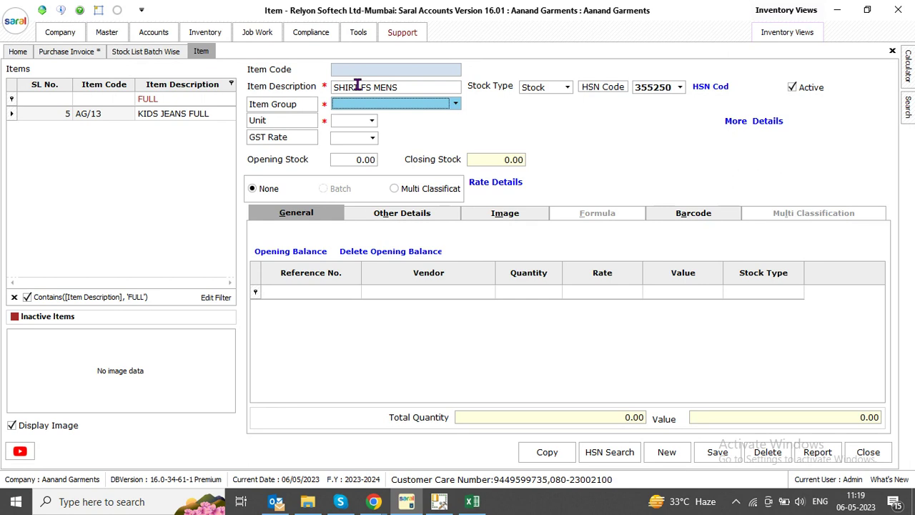
{"action": "type", "text": "me"}
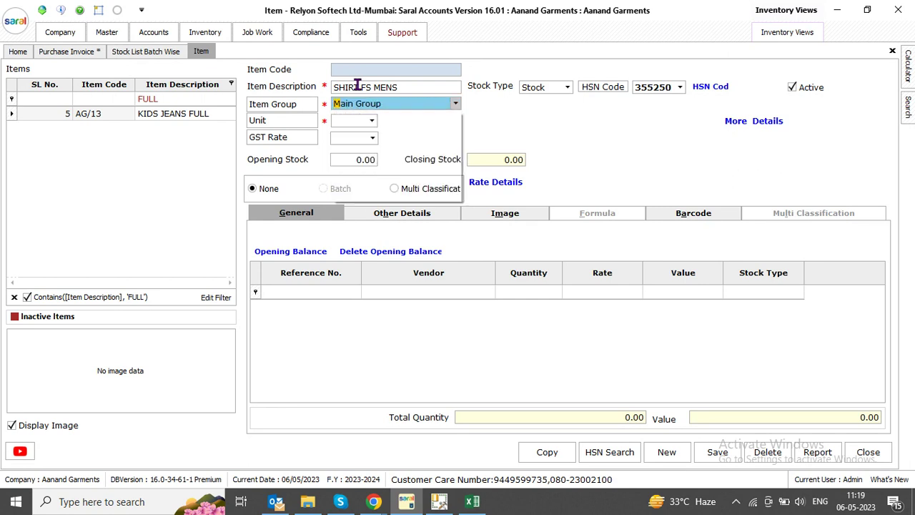
{"action": "key", "text": "Return"}
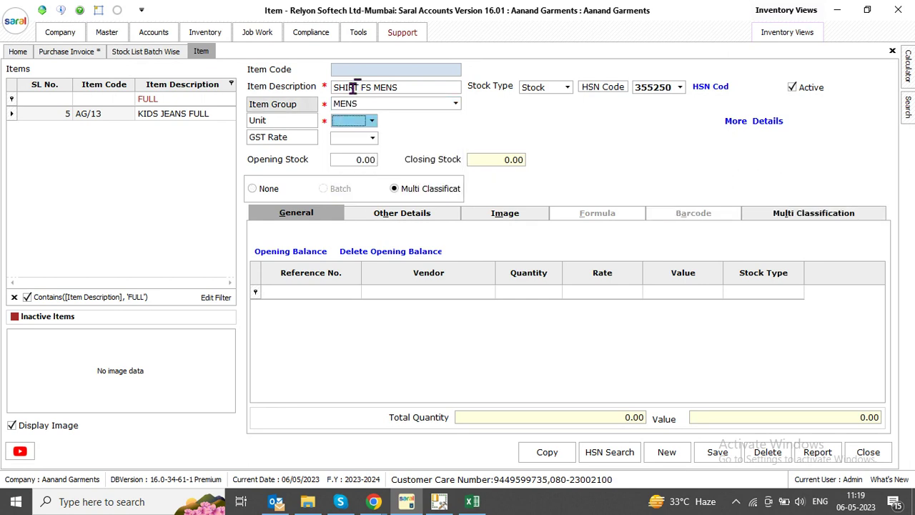
{"action": "left_click", "coordinate": [304, 103]}
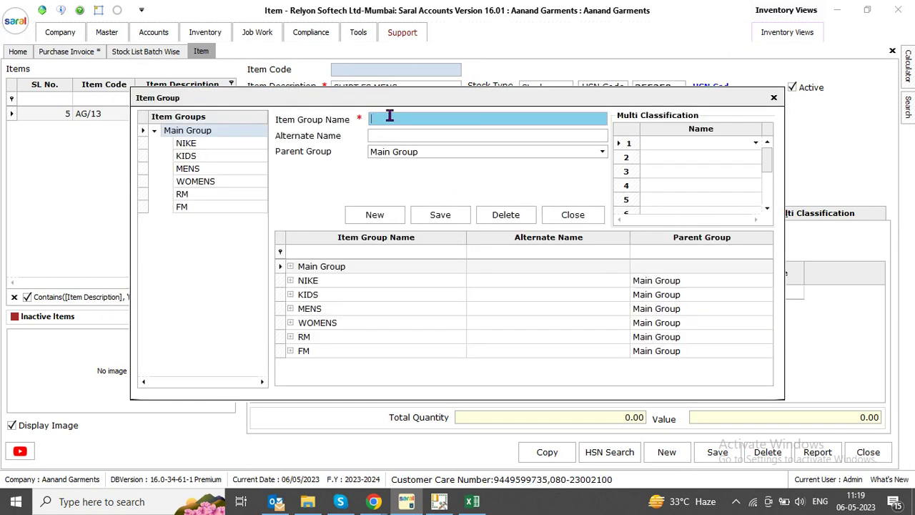
Save item group TEST GROUP with SIZE, WEAR and SEASON classifications, then close the window
{"action": "type", "text": "TEST GROUP"}
{"action": "key", "text": "Return"}
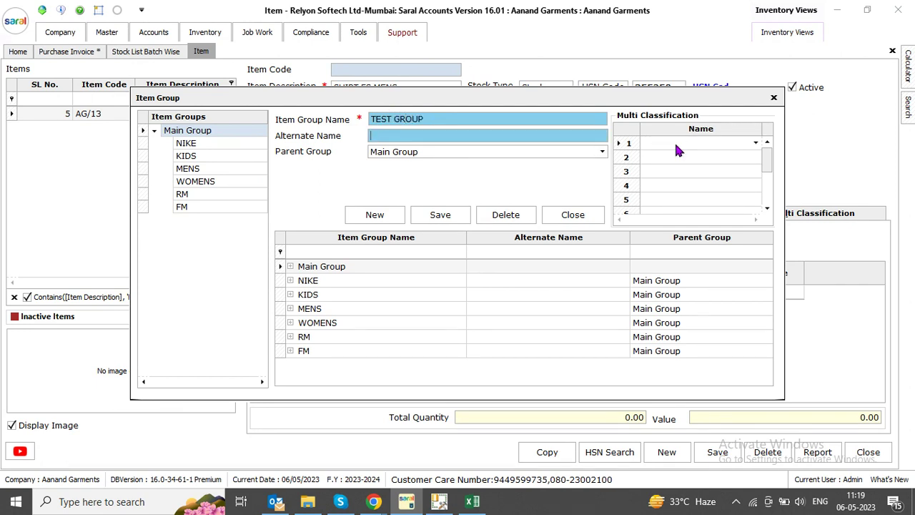
{"action": "left_click", "coordinate": [674, 143]}
{"action": "left_click", "coordinate": [668, 154]}
{"action": "left_click", "coordinate": [667, 157]}
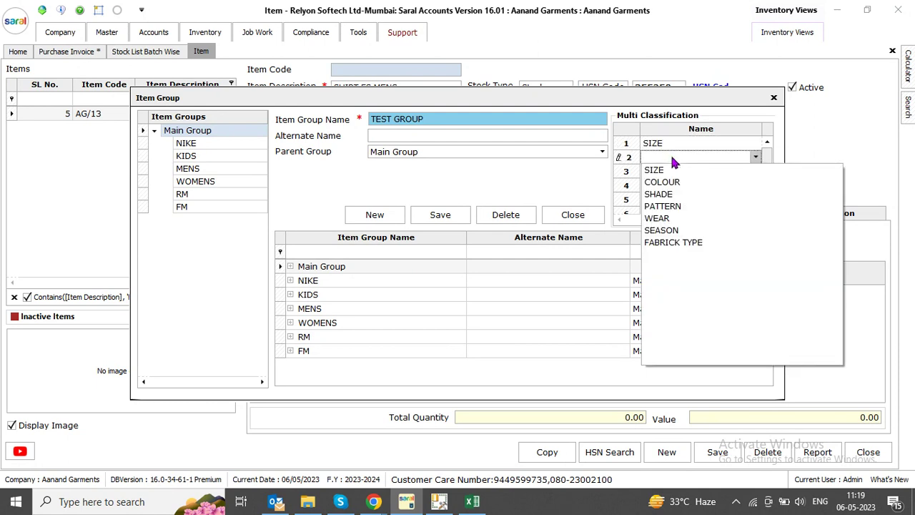
{"action": "left_click", "coordinate": [658, 218]}
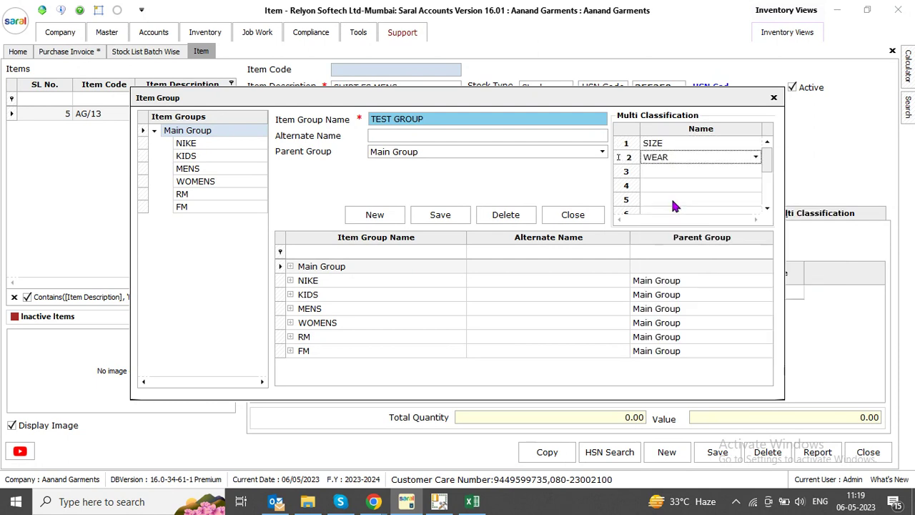
{"action": "left_click", "coordinate": [671, 171]}
{"action": "left_click", "coordinate": [672, 245]}
{"action": "left_click", "coordinate": [440, 215]}
{"action": "key", "text": "Return"}
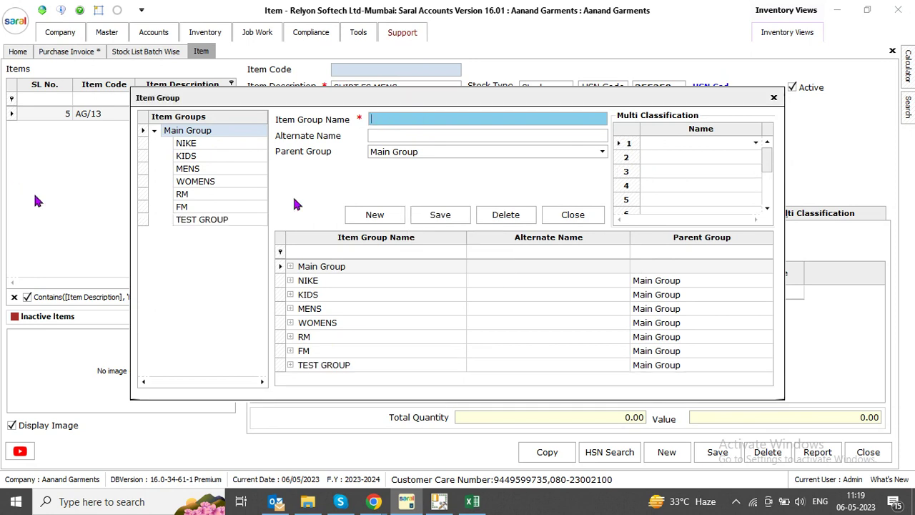
{"action": "key", "text": "Escape"}
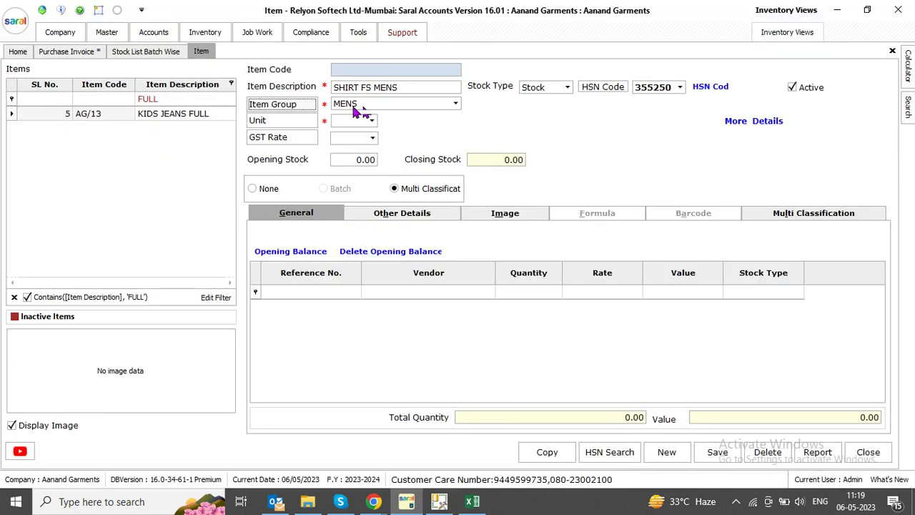
{"action": "left_click", "coordinate": [359, 123]}
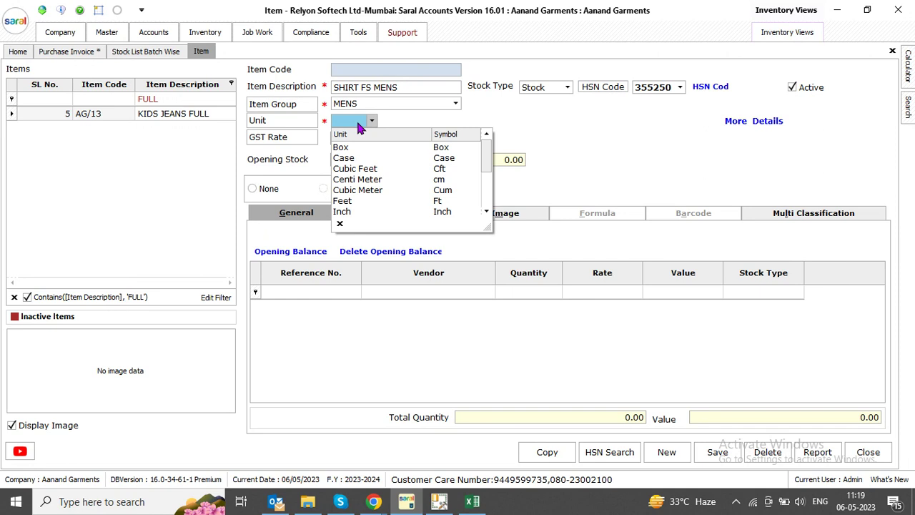
{"action": "type", "text": "No"}
{"action": "key", "text": "Return"}
{"action": "type", "text": "5"}
{"action": "key", "text": "Return"}
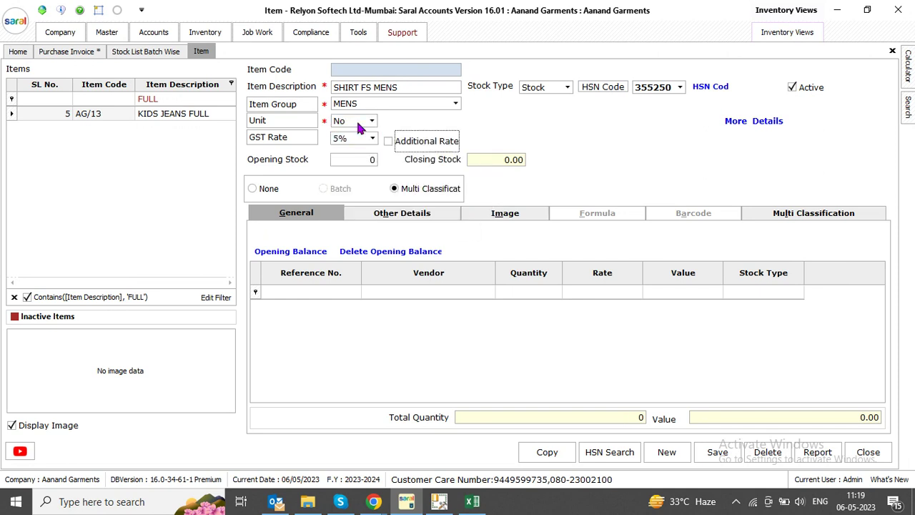
{"action": "left_click", "coordinate": [810, 215]}
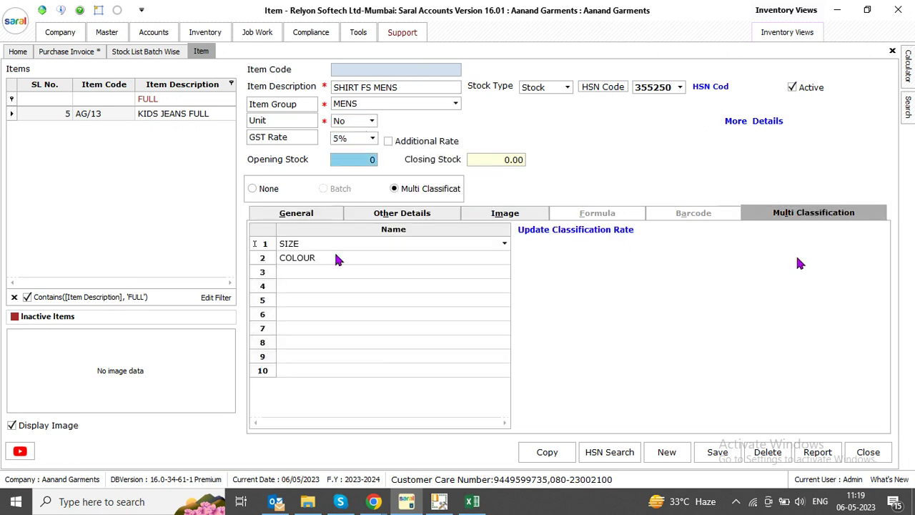
{"action": "right_click", "coordinate": [266, 243]}
{"action": "left_click", "coordinate": [305, 254]}
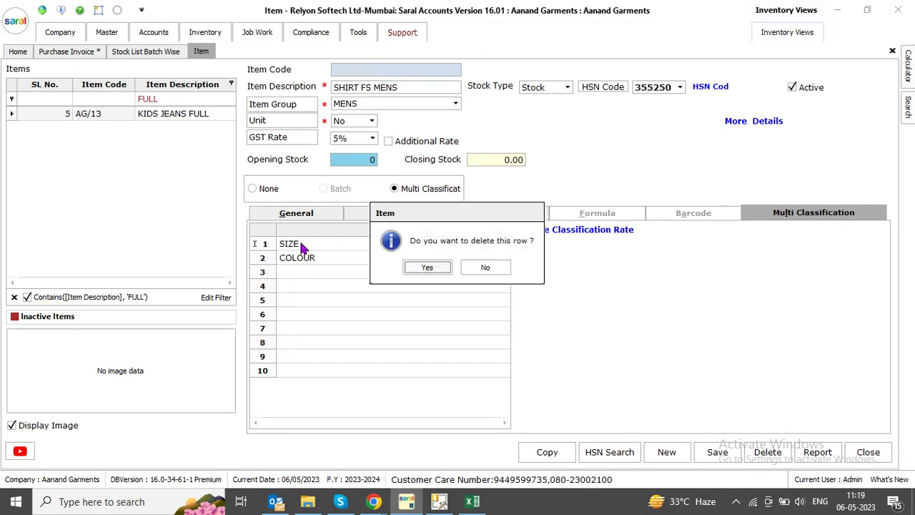
{"action": "left_click", "coordinate": [414, 267]}
{"action": "right_click", "coordinate": [310, 245]}
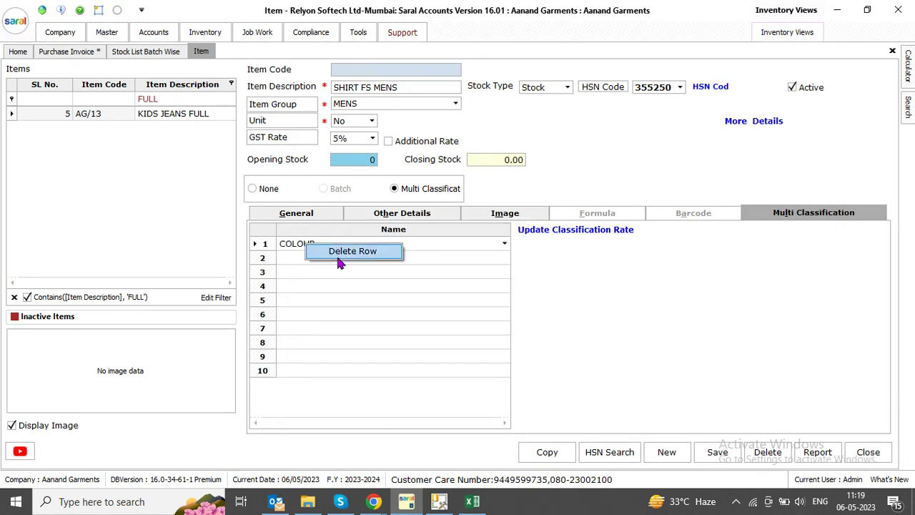
{"action": "left_click", "coordinate": [322, 252]}
{"action": "left_click", "coordinate": [427, 267]}
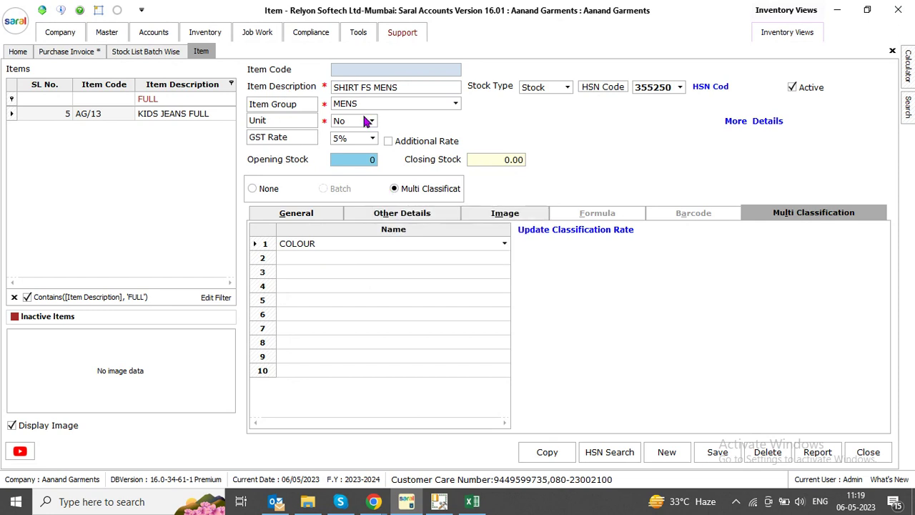
{"action": "left_click", "coordinate": [372, 108]}
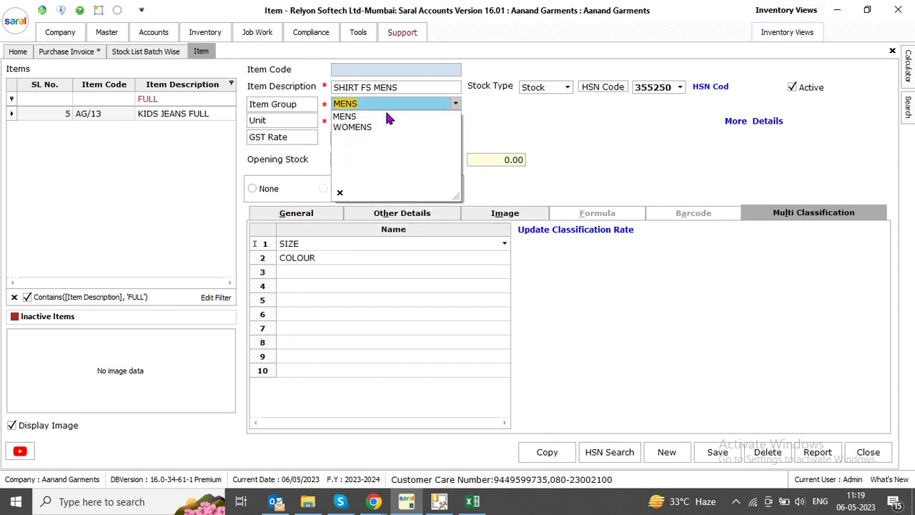
{"action": "key", "text": "Return"}
{"action": "left_click", "coordinate": [374, 107]}
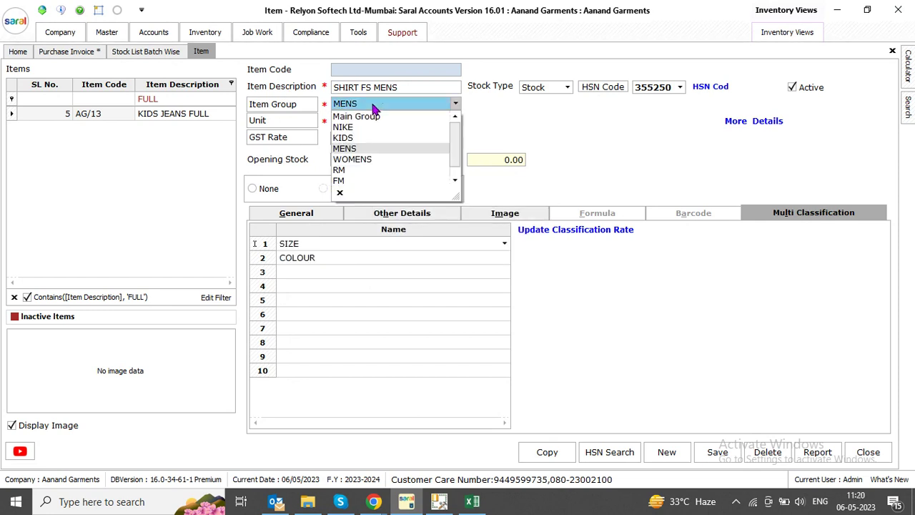
{"action": "key", "text": "Down"}
{"action": "key", "text": "Down"}
{"action": "key", "text": "Down"}
{"action": "key", "text": "Down"}
{"action": "key", "text": "Return"}
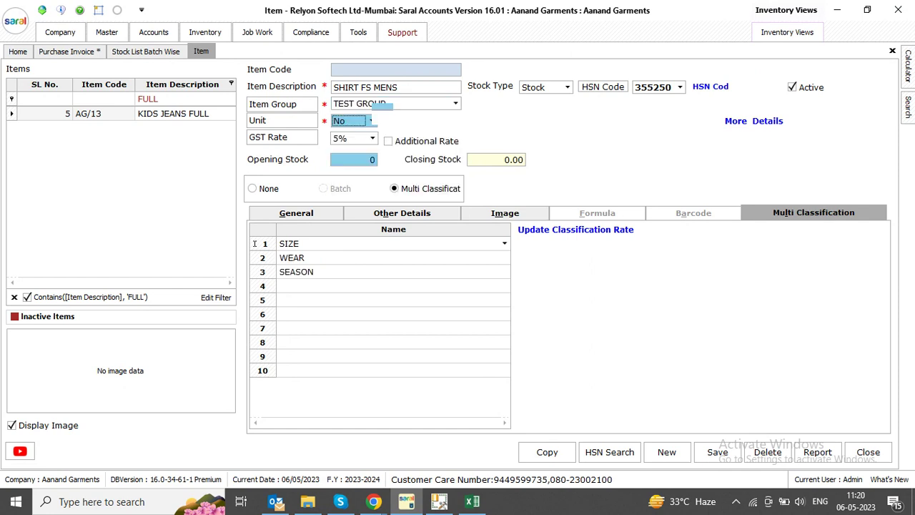
{"action": "left_click", "coordinate": [727, 452]}
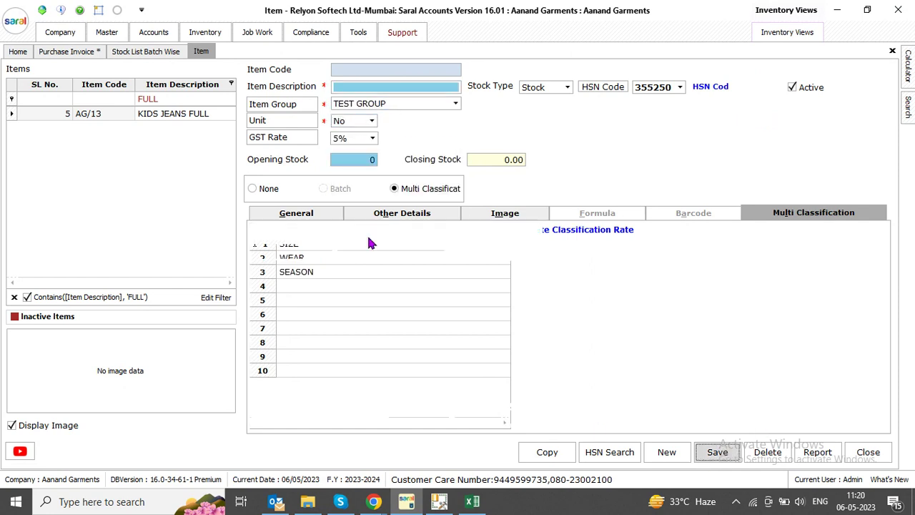
{"action": "key", "text": "Return"}
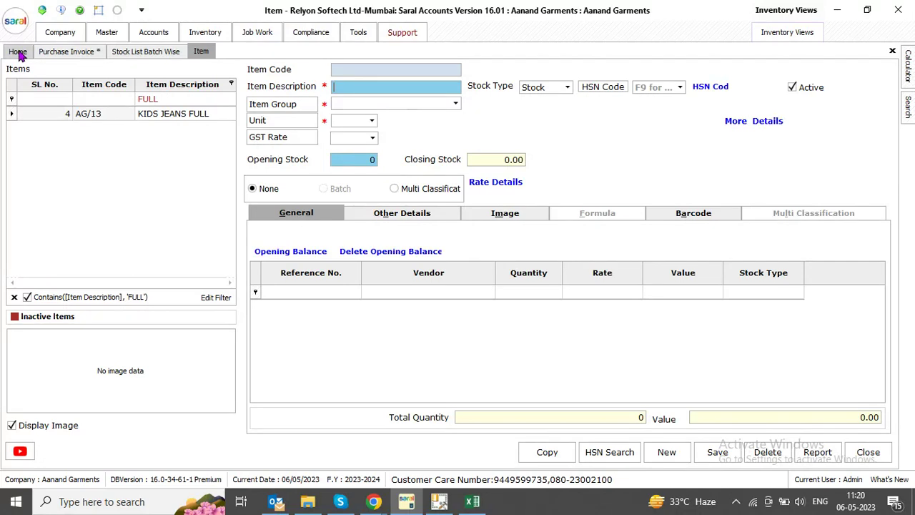
{"action": "left_click", "coordinate": [19, 51]}
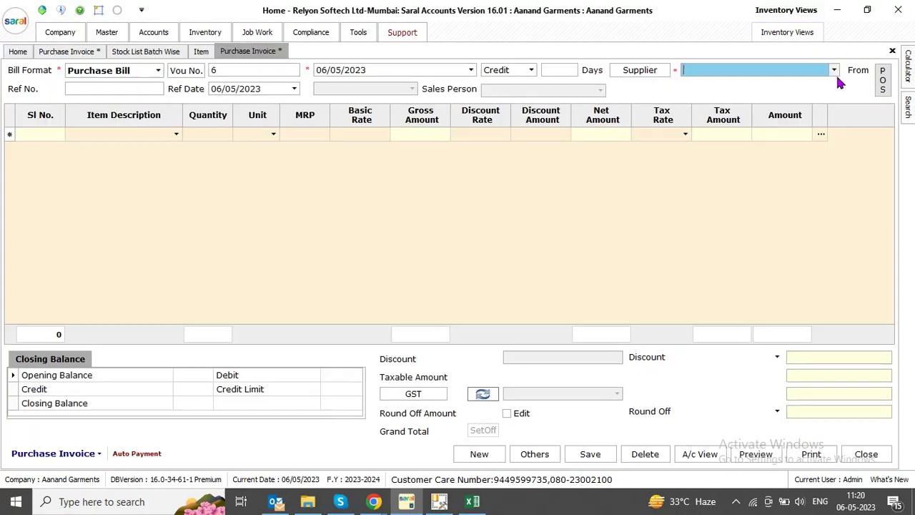
Start a purchase bill from supplier Gulzar & Sons with reference number 131
{"action": "left_click", "coordinate": [833, 69]}
{"action": "left_click", "coordinate": [717, 141]}
{"action": "key", "text": "Return"}
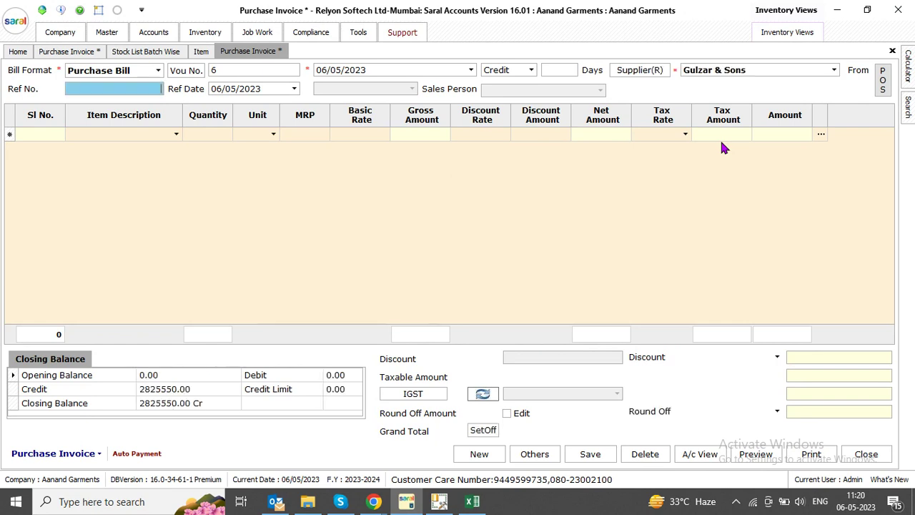
{"action": "key", "text": "Return"}
{"action": "key", "text": "shift+Tab"}
{"action": "type", "text": "131"}
{"action": "key", "text": "Return"}
{"action": "key", "text": "Return"}
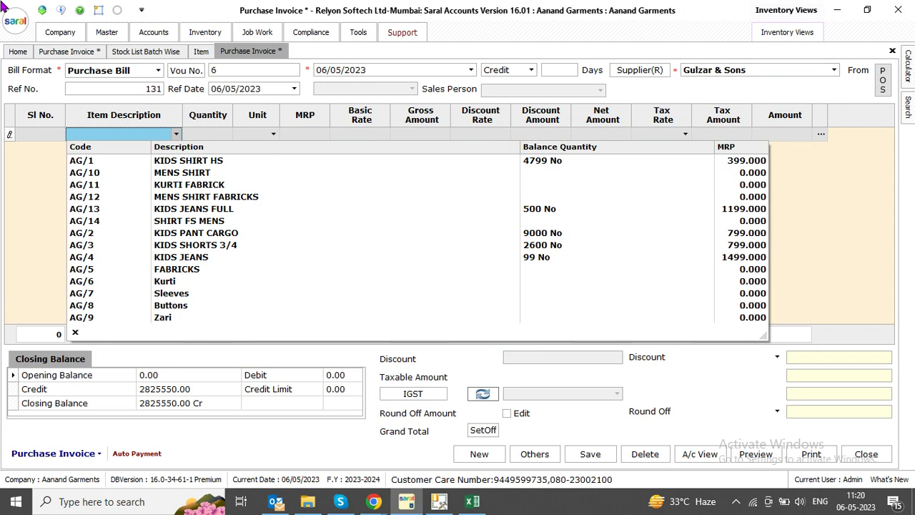
Choose SHIRT FS MENS as the first item line of the bill
{"action": "type", "text": "MENS SHIRT"}
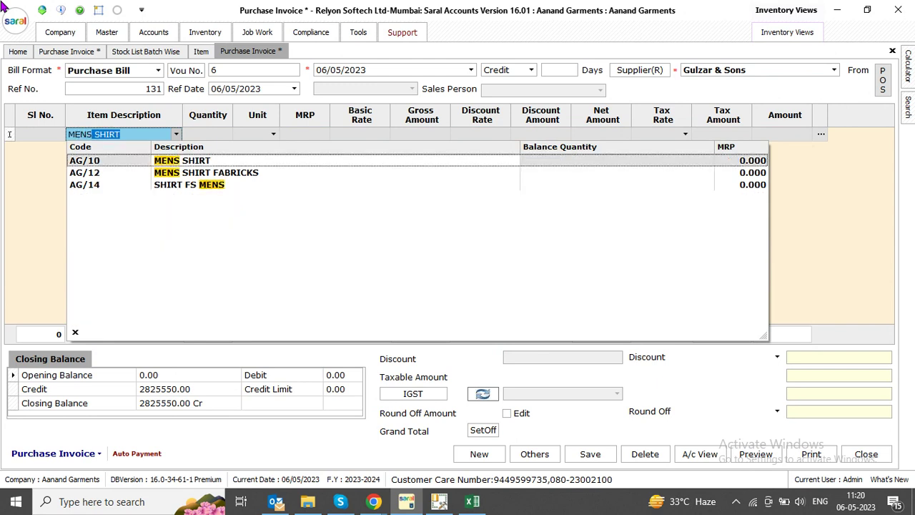
{"action": "key", "text": "Down"}
{"action": "key", "text": "Down"}
{"action": "key", "text": "Escape"}
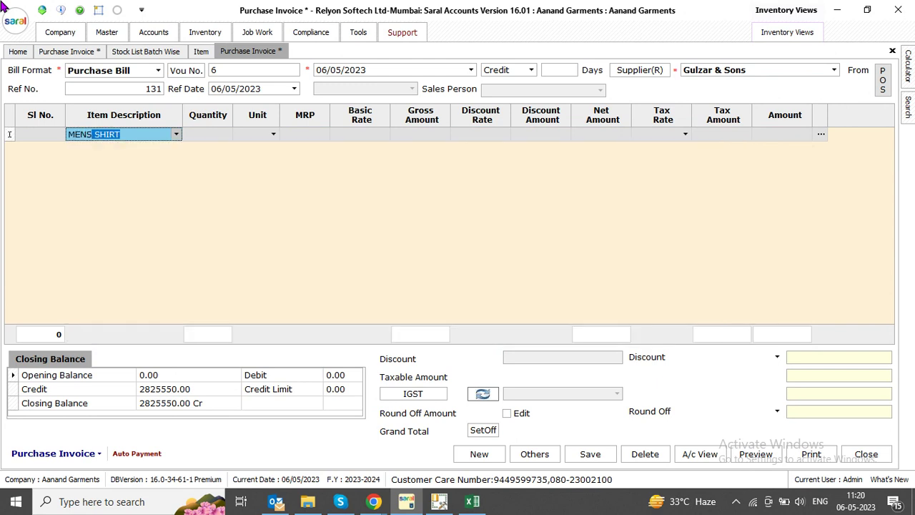
{"action": "key", "text": "Return"}
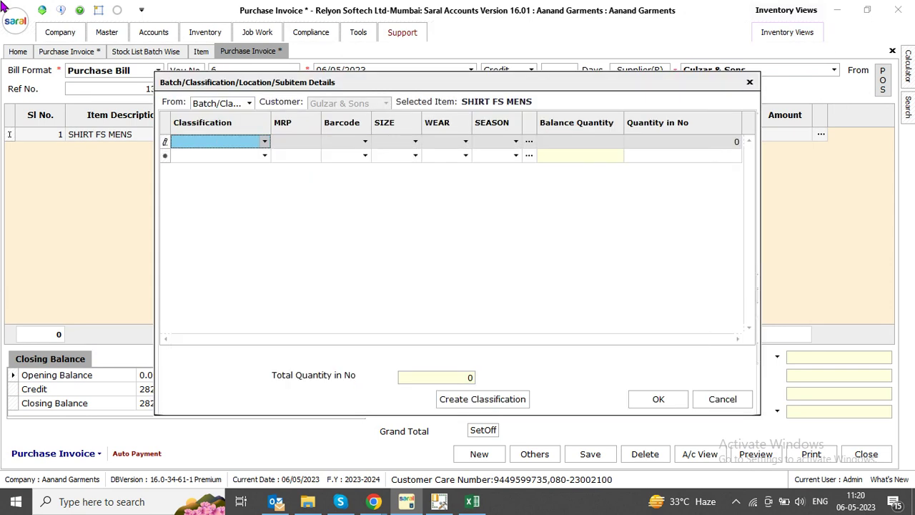
{"action": "key", "text": "Return"}
{"action": "key", "text": "Return"}
{"action": "key", "text": "Return"}
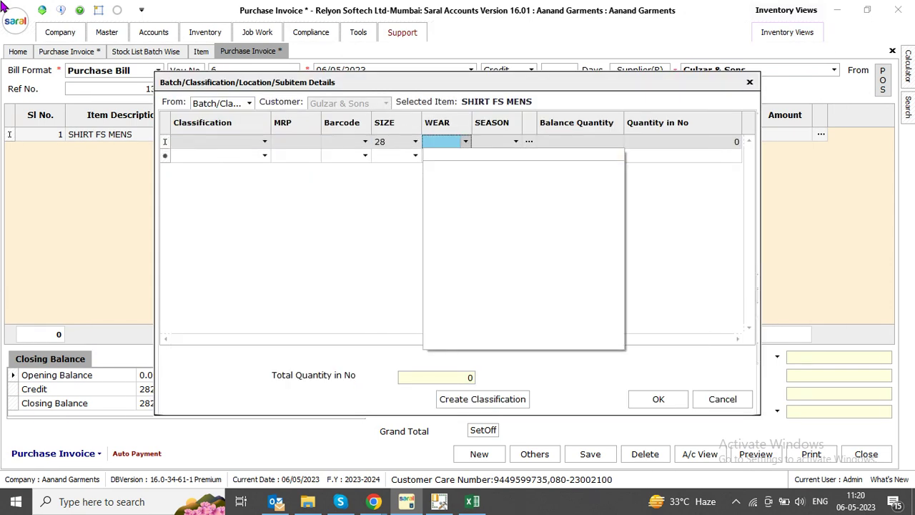
Create the 28-MENS-FESTIVAL classification with suggested barcode AG1013 for the shirt
{"action": "type", "text": "MENS"}
{"action": "key", "text": "Return"}
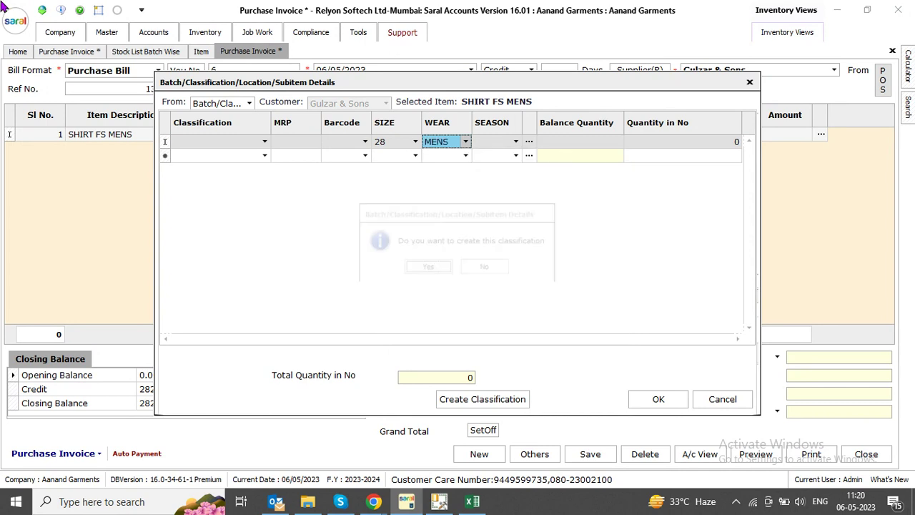
{"action": "key", "text": "Return"}
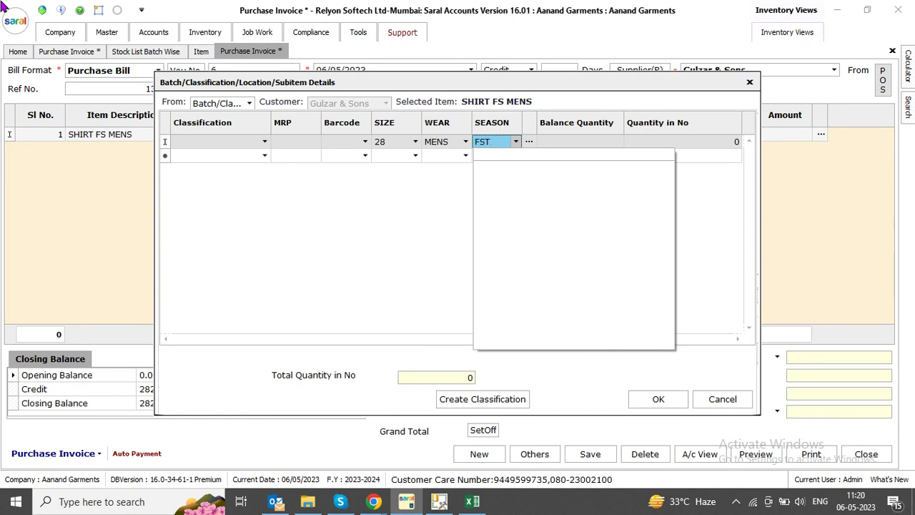
{"action": "type", "text": "VAL"}
{"action": "key", "text": "Return"}
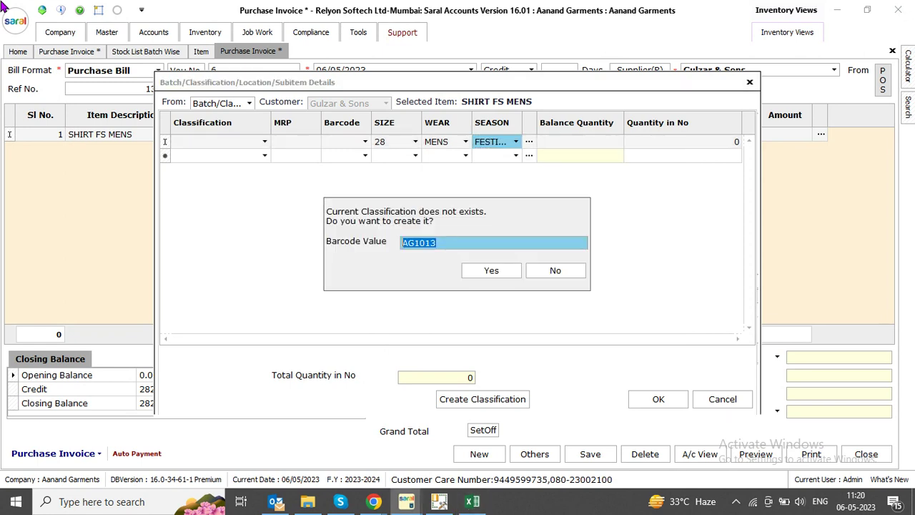
{"action": "key", "text": "Tab"}
{"action": "key", "text": "Return"}
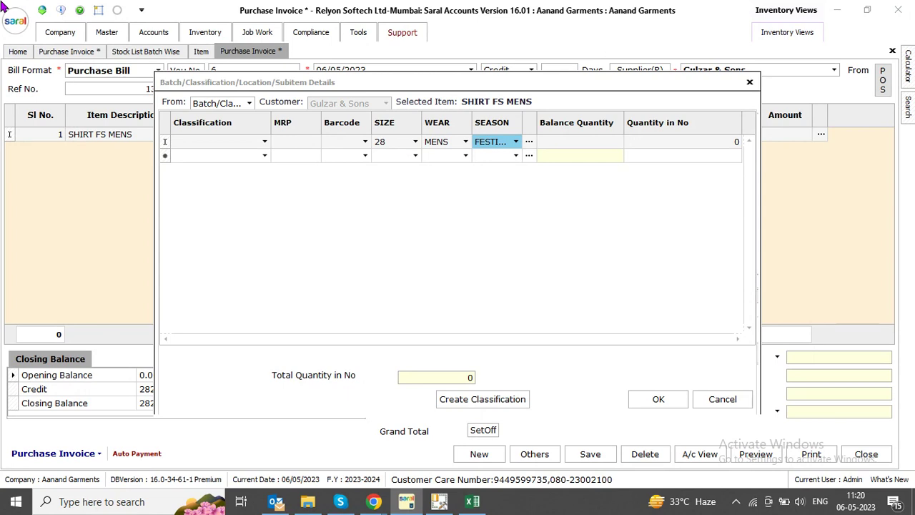
{"action": "key", "text": "Tab"}
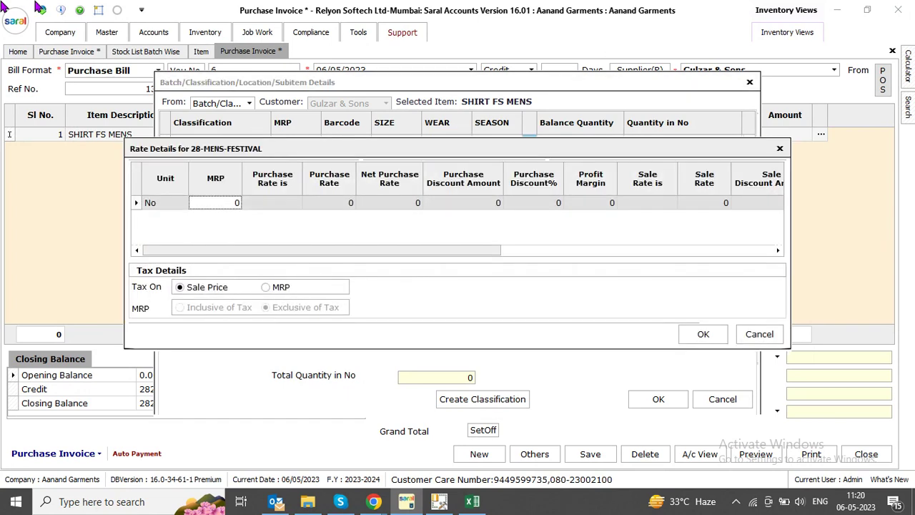
Give the new batch an MRP and sale rate of 1499 and accept it
{"action": "left_click", "coordinate": [229, 231]}
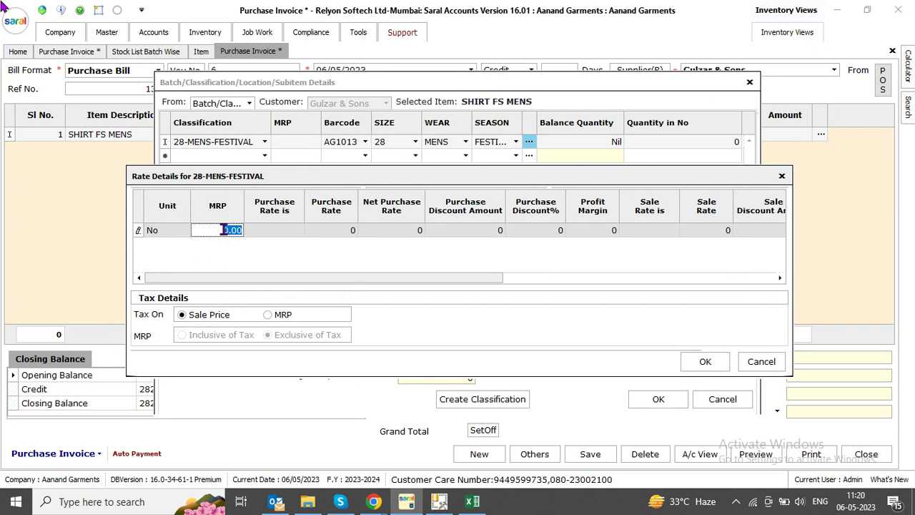
{"action": "type", "text": "1499"}
{"action": "key", "text": "Return"}
{"action": "key", "text": "Return"}
{"action": "key", "text": "Return"}
{"action": "key", "text": "Return"}
{"action": "key", "text": "Return"}
{"action": "key", "text": "Return"}
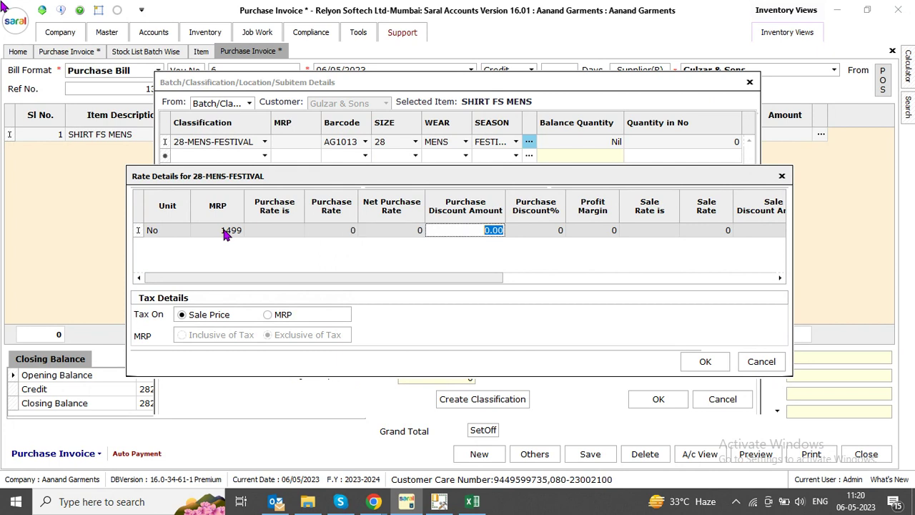
{"action": "type", "text": "1499"}
{"action": "key", "text": "Return"}
{"action": "key", "text": "Return"}
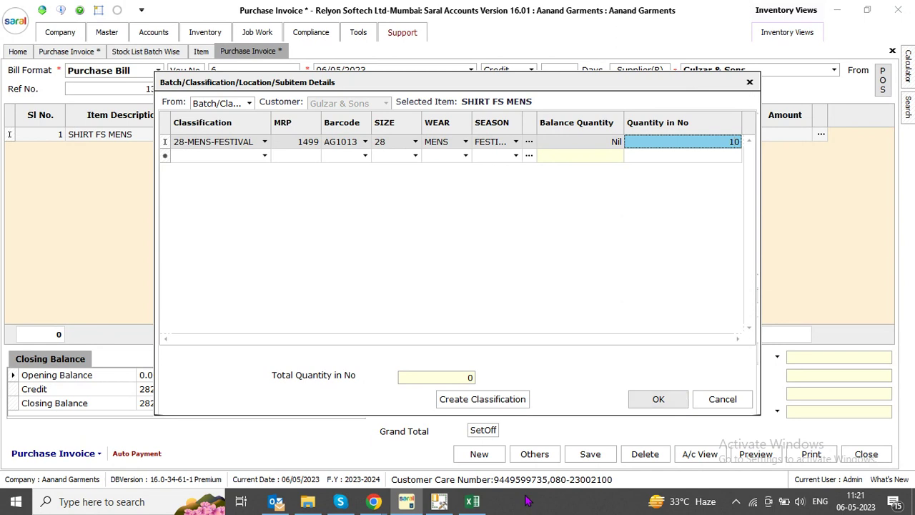
{"action": "left_click", "coordinate": [640, 407]}
Set the shirt's basic rate to 1000 and save the bill, totalling 1050
{"action": "left_click", "coordinate": [590, 454]}
{"action": "left_click", "coordinate": [458, 266]}
{"action": "left_click", "coordinate": [360, 138]}
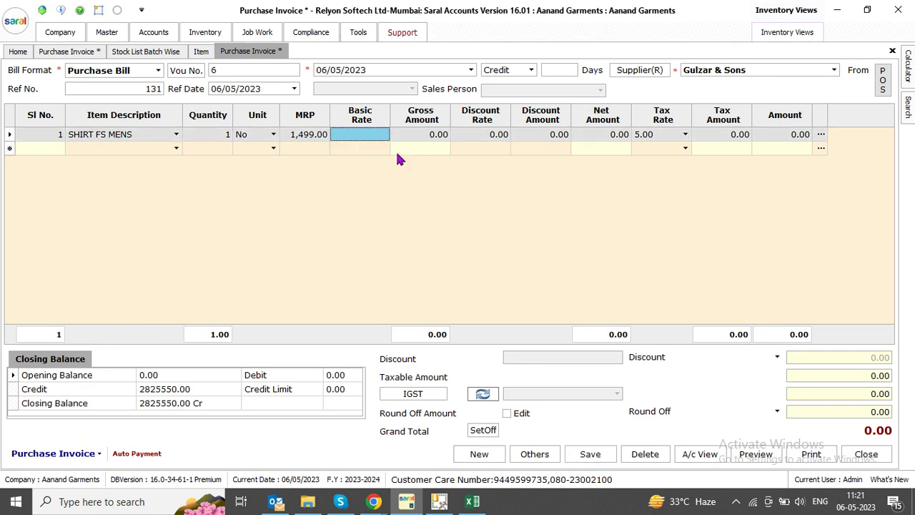
{"action": "type", "text": "1499"}
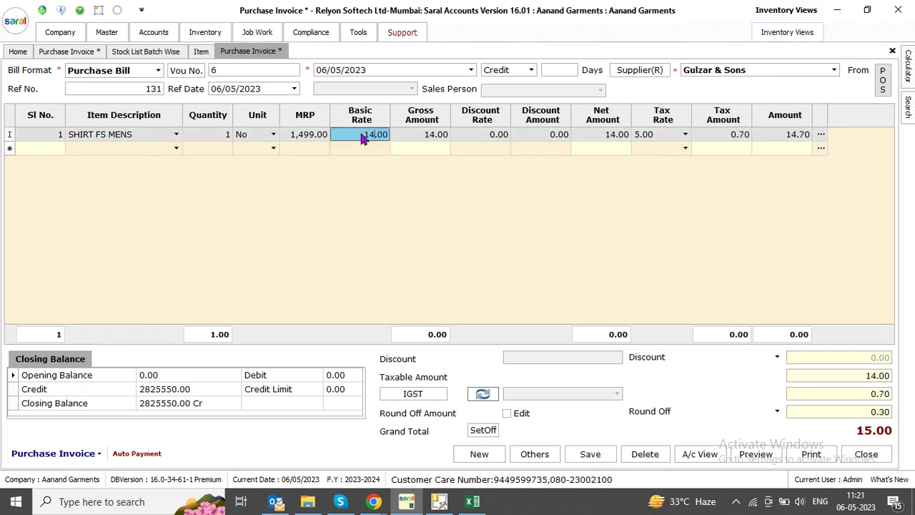
{"action": "key", "text": "BackSpace"}
{"action": "key", "text": "BackSpace"}
{"action": "type", "text": "1000"}
{"action": "left_click", "coordinate": [590, 454]}
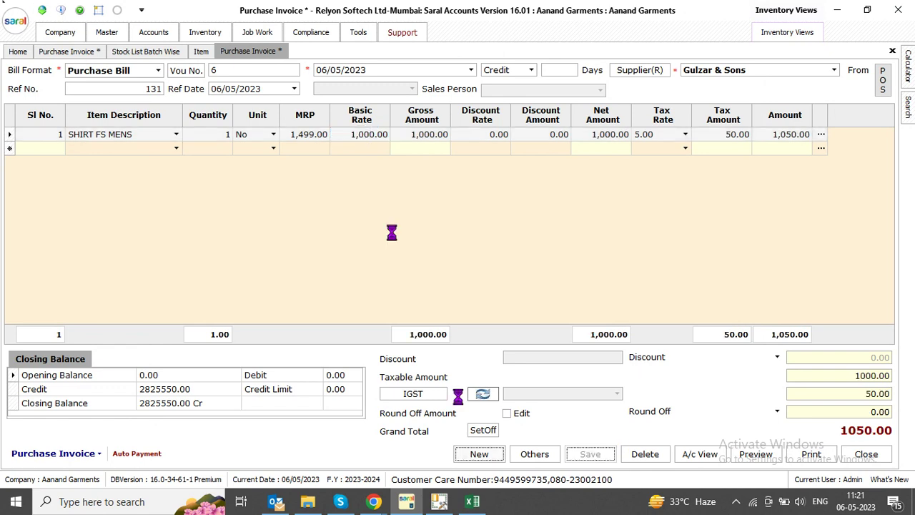
{"action": "key", "text": "Return"}
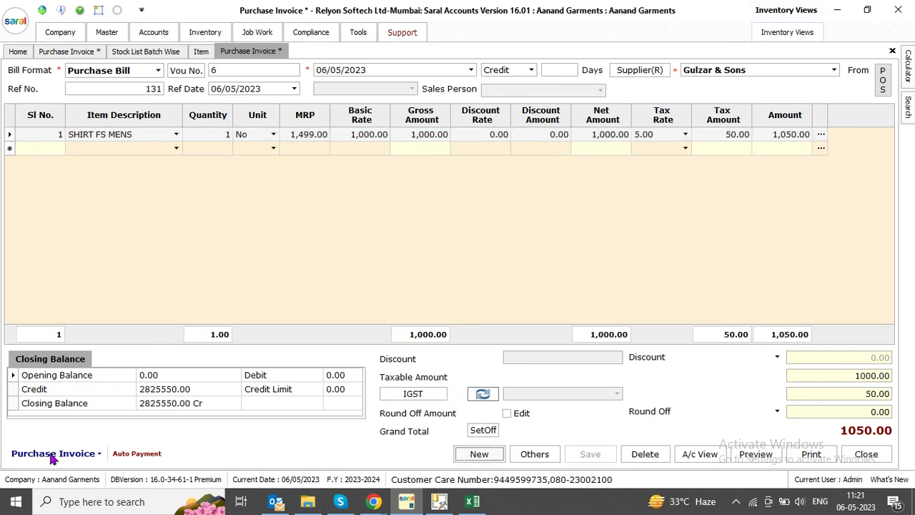
{"action": "left_click", "coordinate": [57, 457]}
Preview the AG1013 barcode label at 400%, then confirm and close the barcode printing window
{"action": "left_click", "coordinate": [54, 374]}
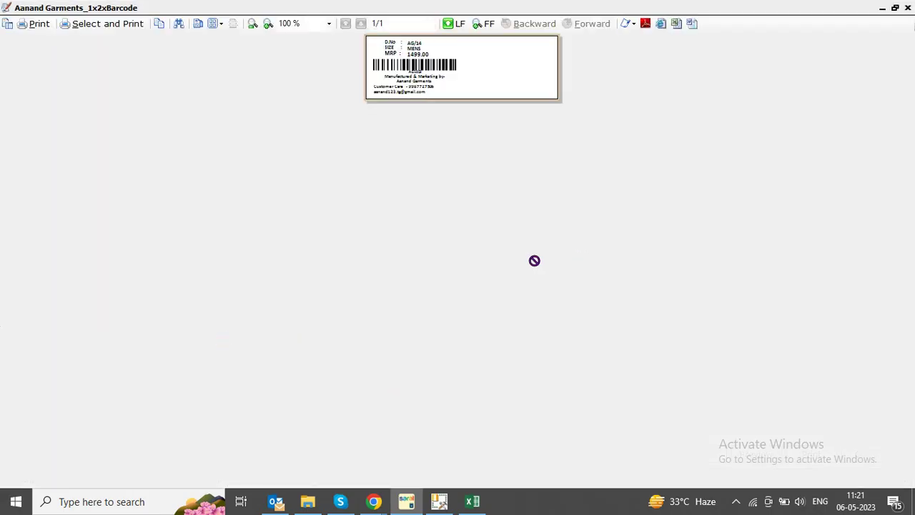
{"action": "left_click", "coordinate": [329, 23]}
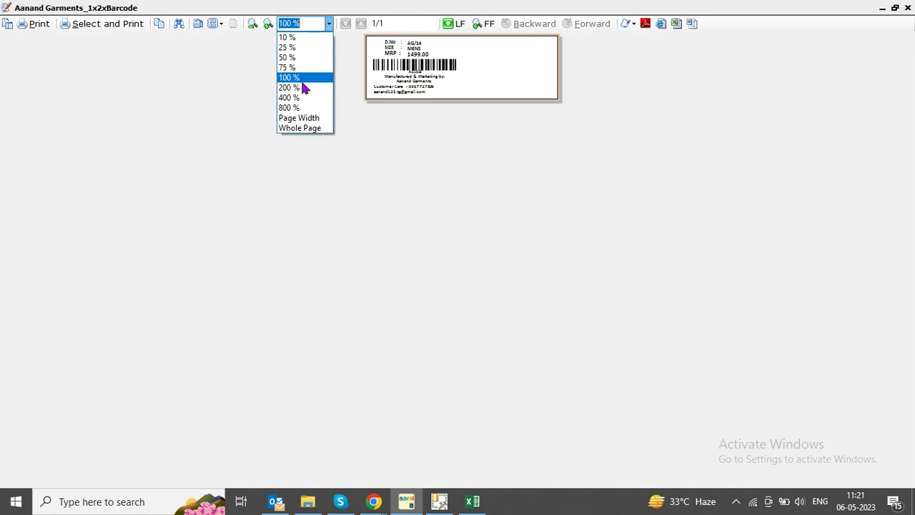
{"action": "left_click", "coordinate": [300, 96]}
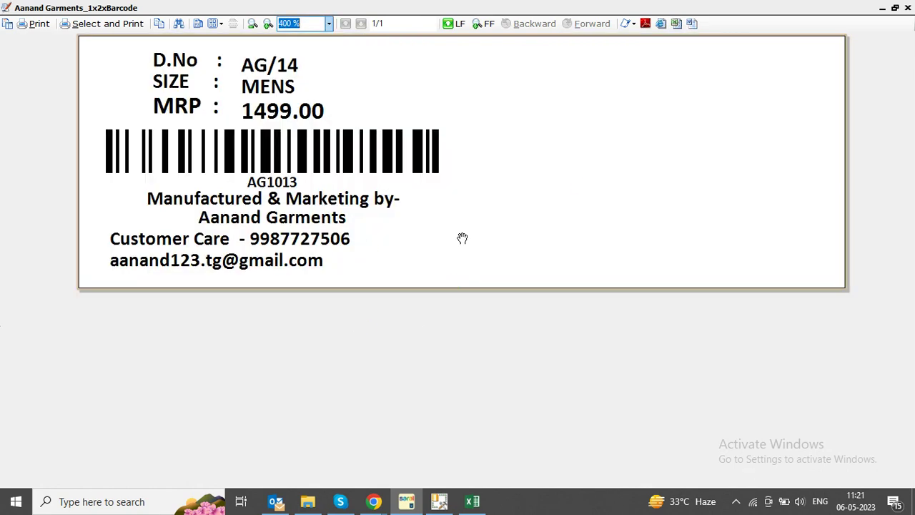
{"action": "left_click", "coordinate": [907, 7]}
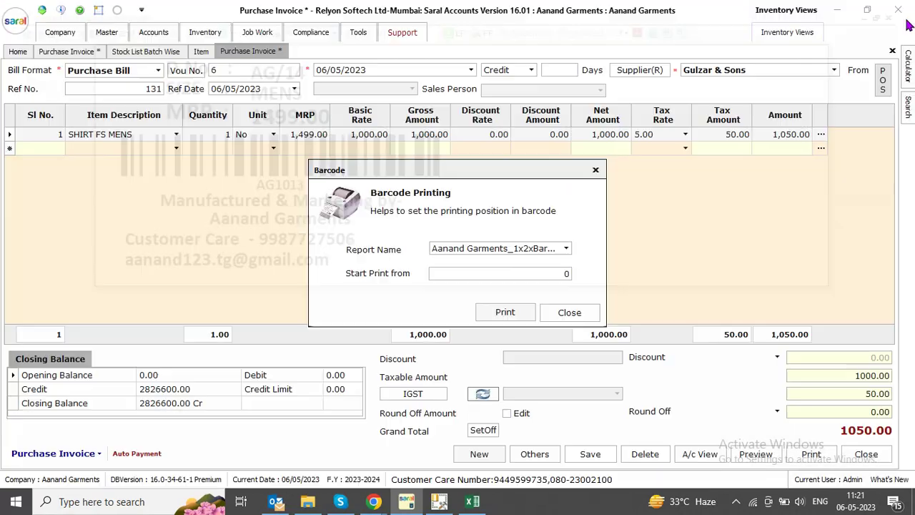
{"action": "left_click", "coordinate": [429, 268]}
{"action": "left_click", "coordinate": [569, 313]}
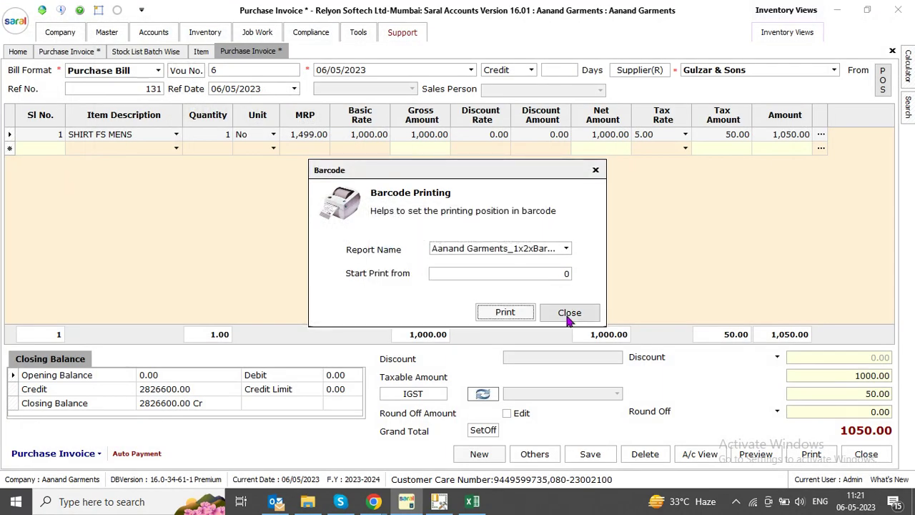
{"action": "left_click", "coordinate": [146, 52]}
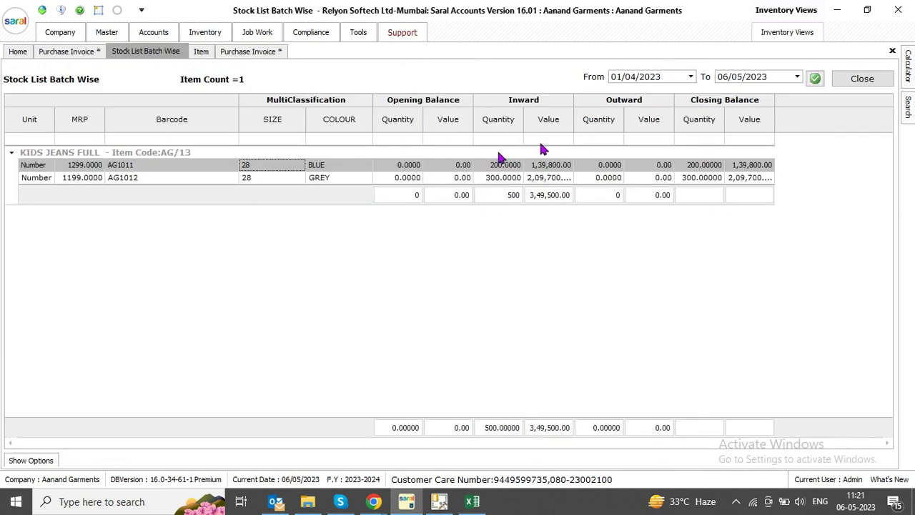
Run a batch-wise stock list for SHIRT FS MENS and inspect the AG1013 FESTIVAL batch
{"action": "left_click", "coordinate": [862, 79]}
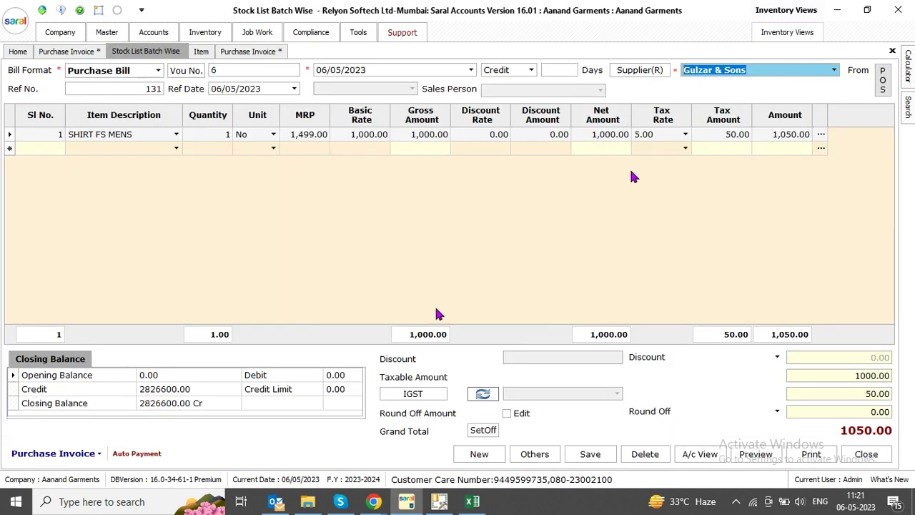
{"action": "left_click", "coordinate": [400, 223]}
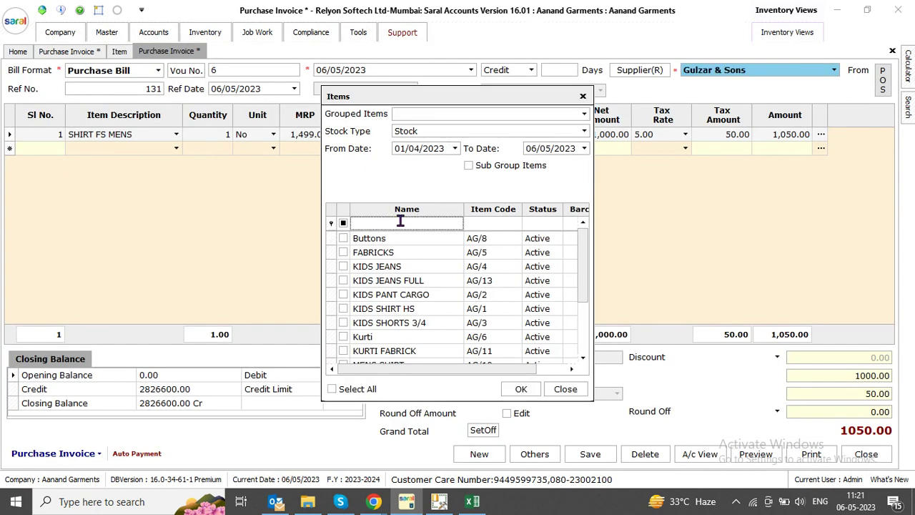
{"action": "type", "text": "SHIRT"}
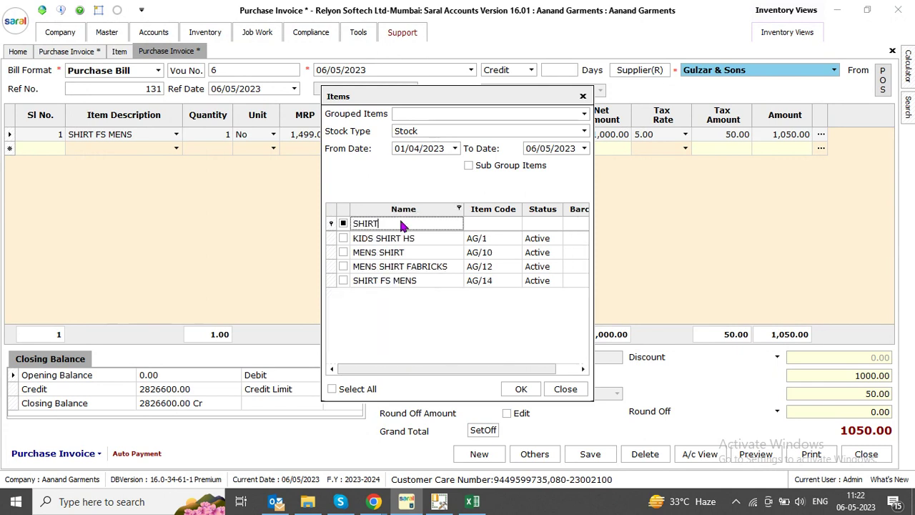
{"action": "left_click", "coordinate": [343, 280]}
{"action": "left_click", "coordinate": [521, 389]}
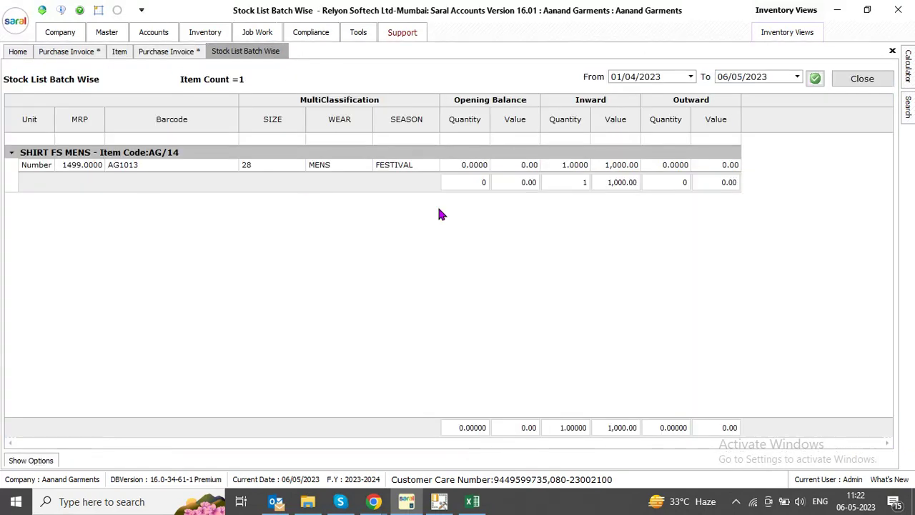
{"action": "left_click", "coordinate": [376, 164]}
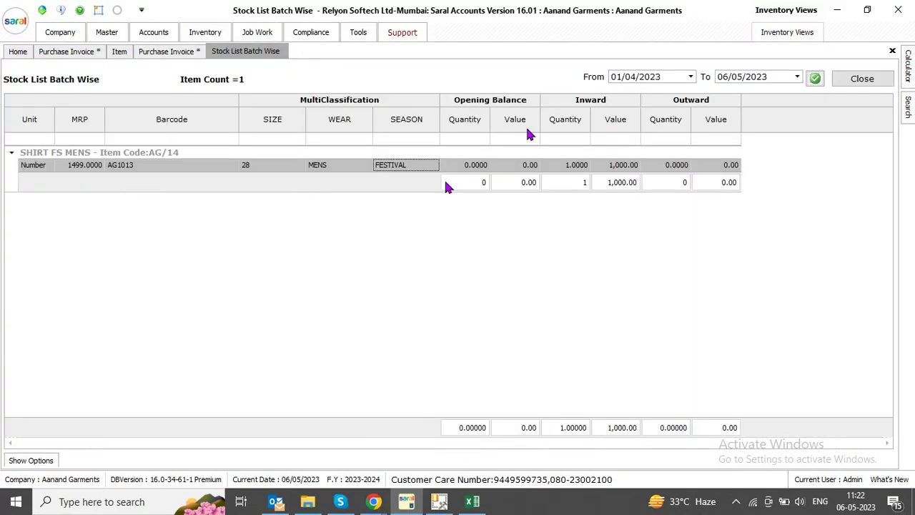
Flip through the Home, stock list and Purchase Invoice tabs, ending on Home
{"action": "left_click", "coordinate": [19, 52]}
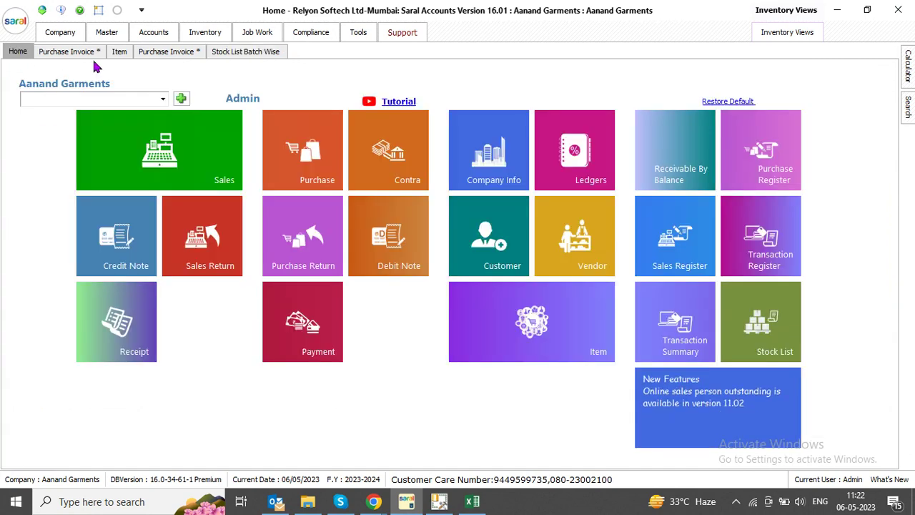
{"action": "left_click", "coordinate": [245, 52]}
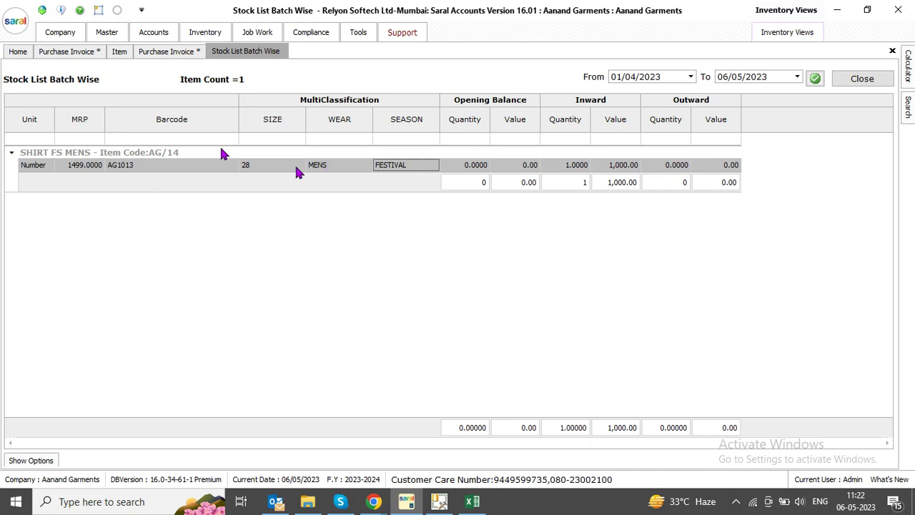
{"action": "left_click", "coordinate": [166, 51]}
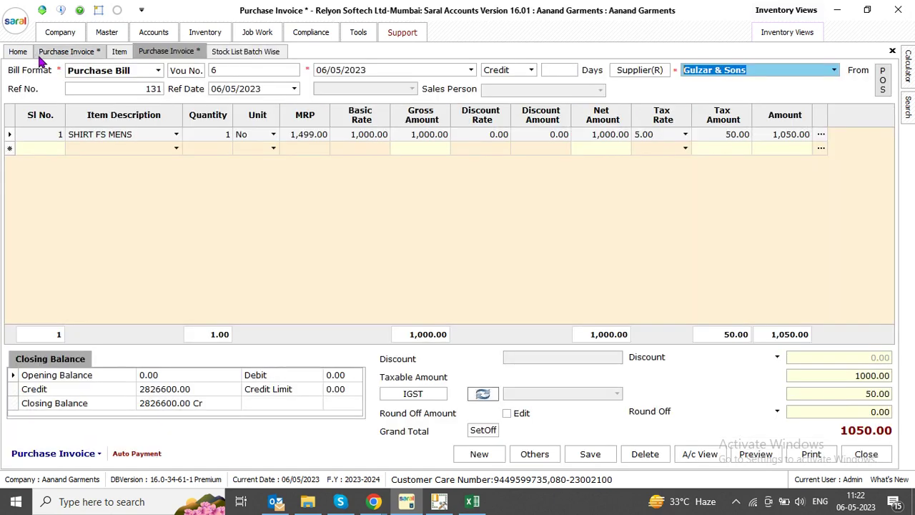
{"action": "left_click", "coordinate": [17, 52]}
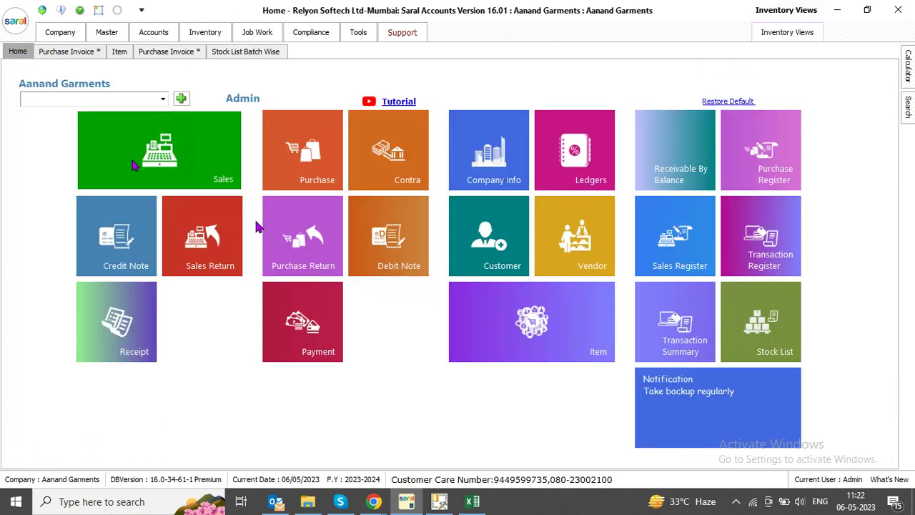
Open a blank Retail Bill No. 2 quick bill and glance at the customer list
{"action": "left_click", "coordinate": [197, 125]}
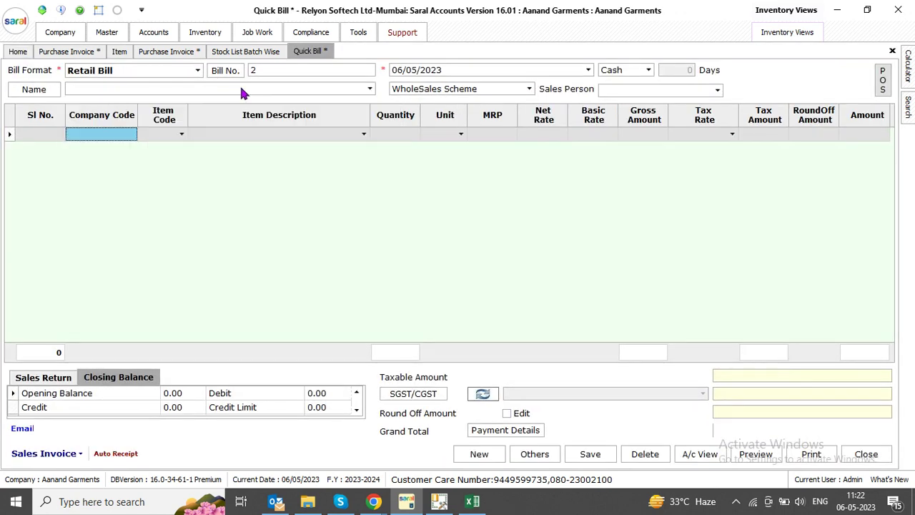
{"action": "left_click", "coordinate": [100, 93]}
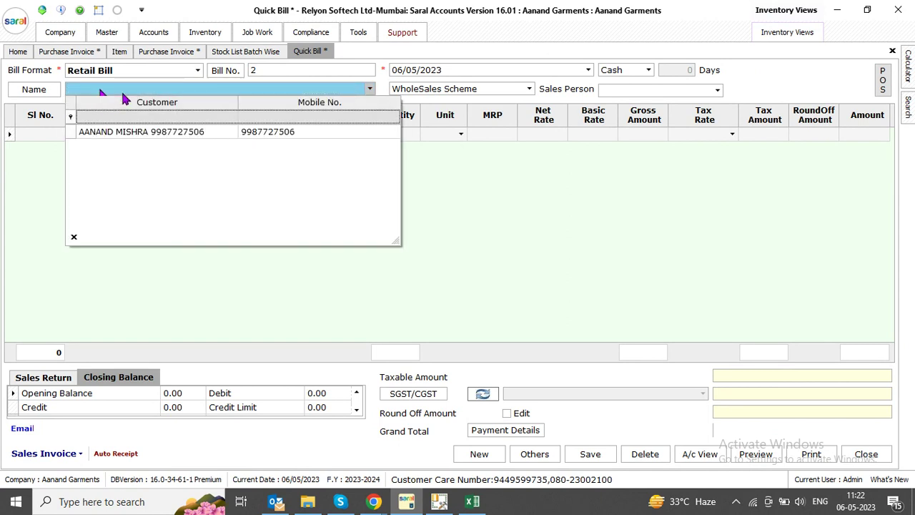
{"action": "left_click", "coordinate": [102, 92]}
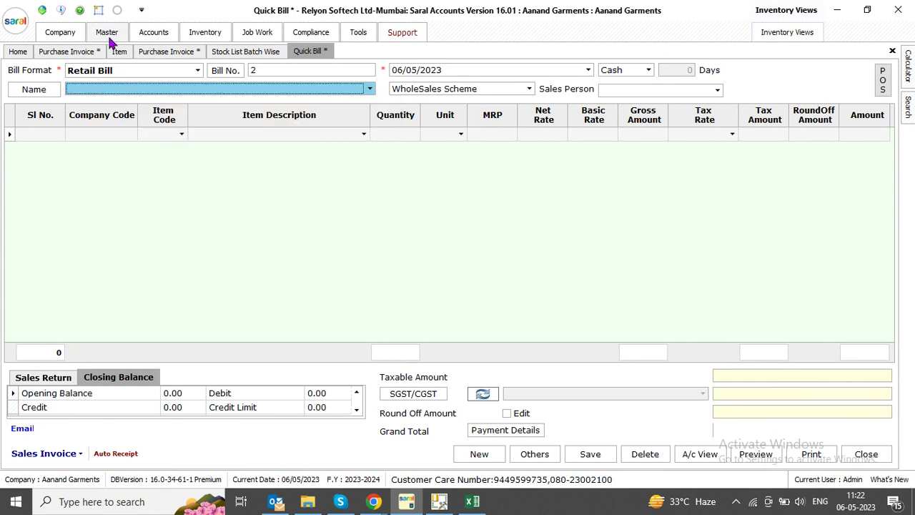
{"action": "left_click", "coordinate": [90, 88]}
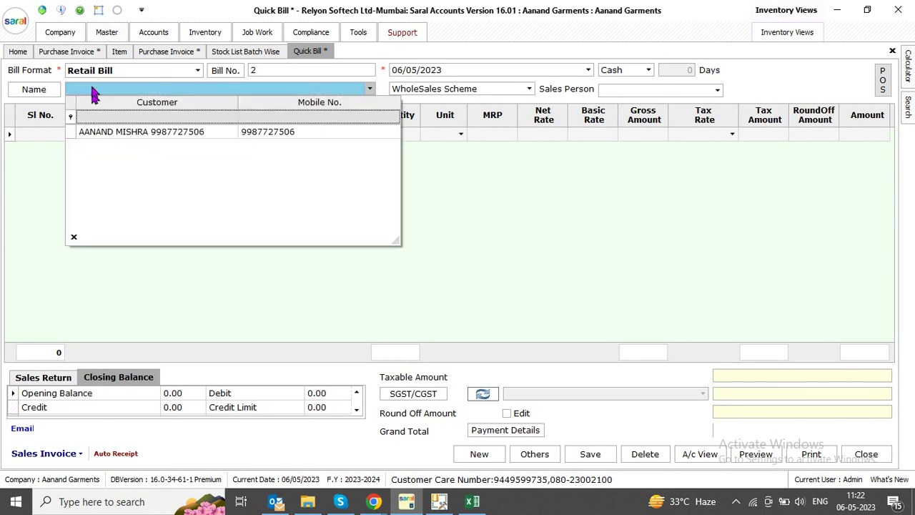
{"action": "left_click", "coordinate": [91, 91]}
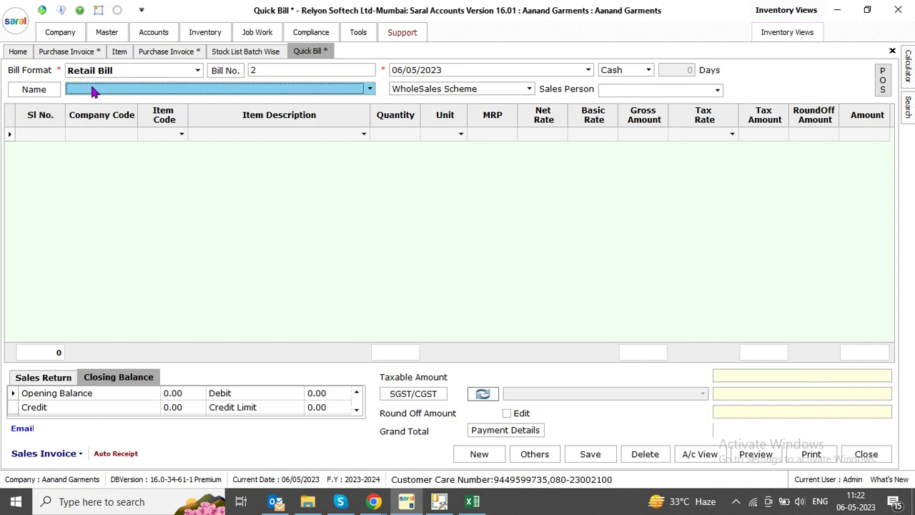
Check the company's General Settings and the bill's customer list
{"action": "left_click", "coordinate": [107, 32]}
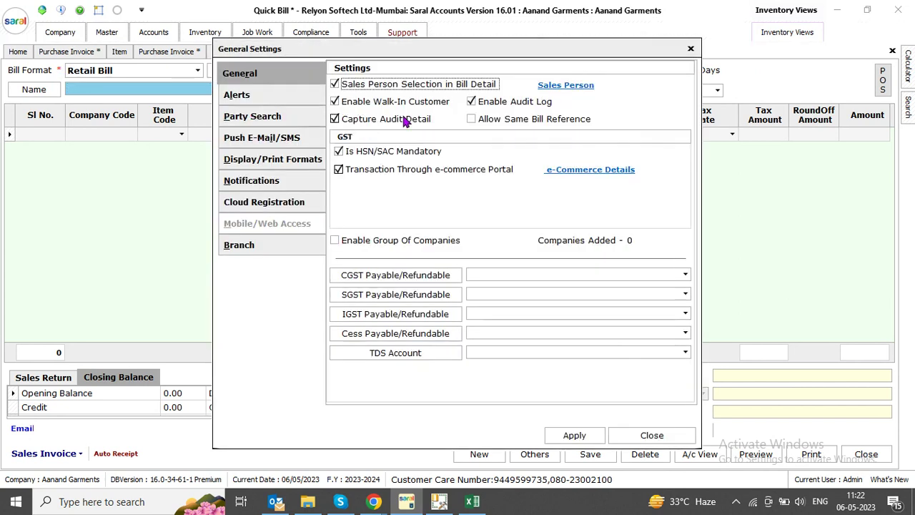
{"action": "left_click", "coordinate": [650, 435]}
{"action": "left_click", "coordinate": [159, 90]}
{"action": "left_click", "coordinate": [158, 93]}
{"action": "left_click", "coordinate": [155, 94]}
{"action": "left_click", "coordinate": [155, 93]}
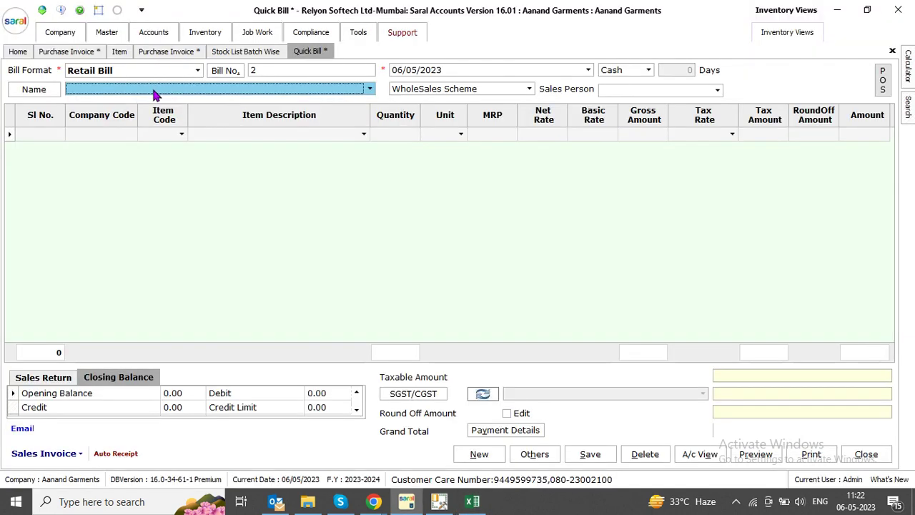
Register a walk-in customer with name and mobile number, correcting a duplicate number
{"action": "double_click", "coordinate": [155, 93]}
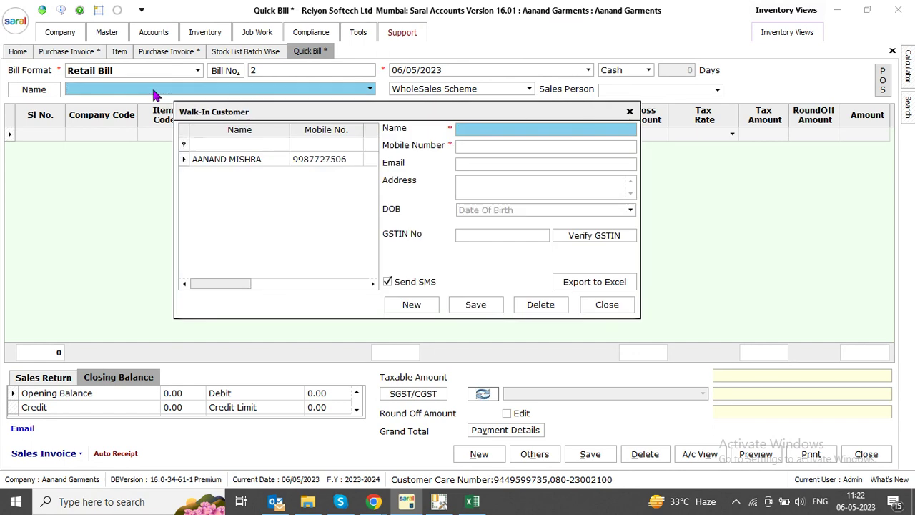
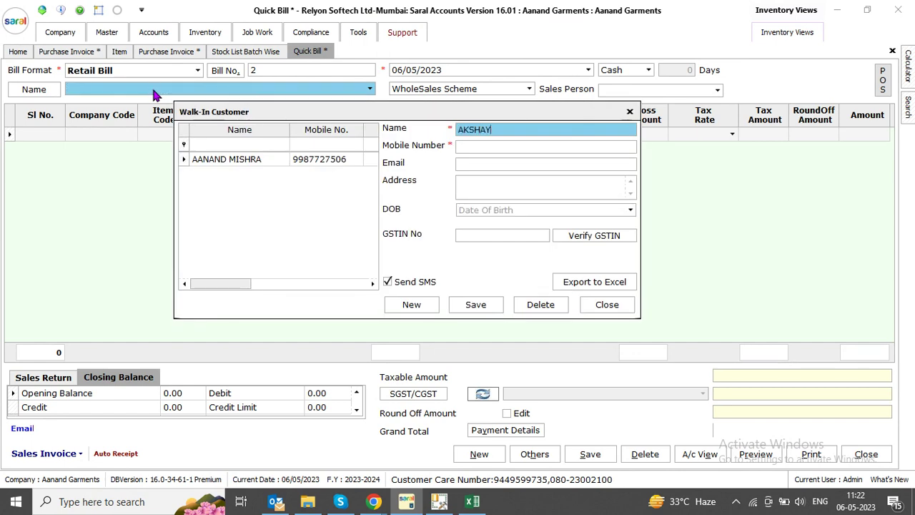
{"action": "key", "text": "Return"}
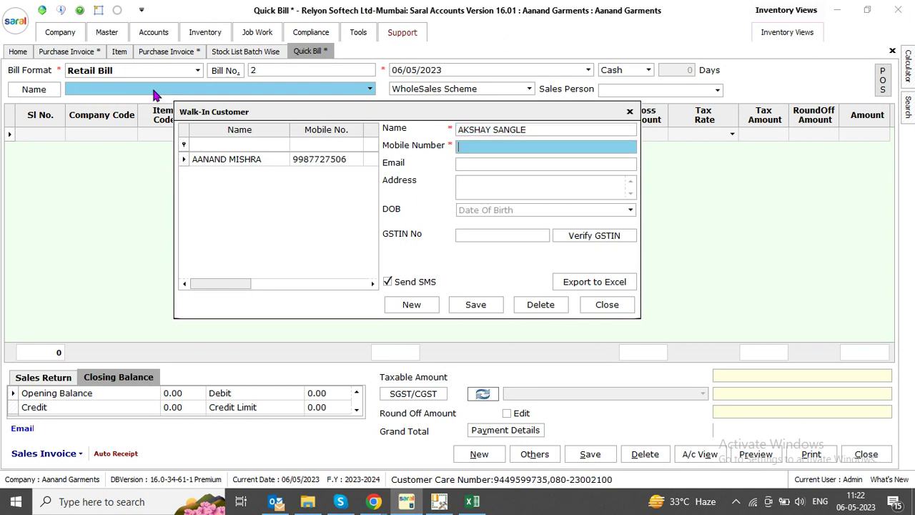
{"action": "left_click", "coordinate": [475, 305]}
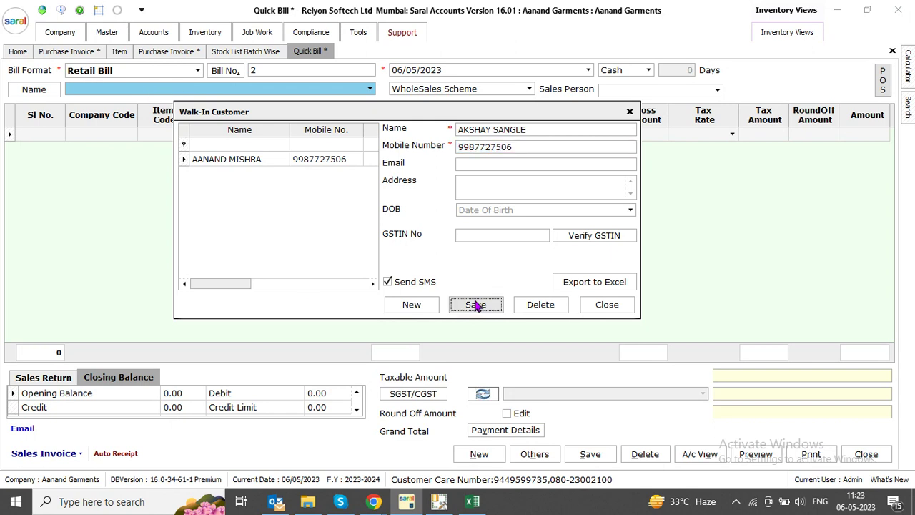
{"action": "left_click", "coordinate": [401, 233]}
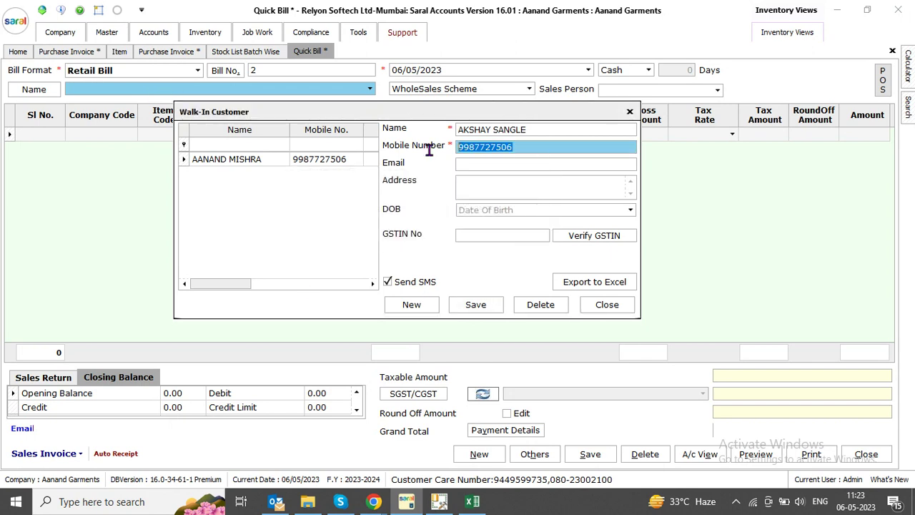
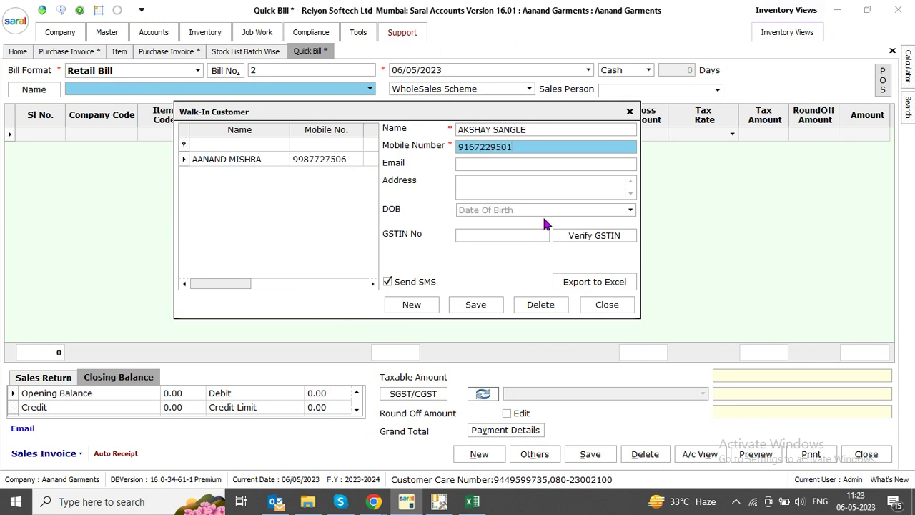
{"action": "left_click", "coordinate": [476, 305]}
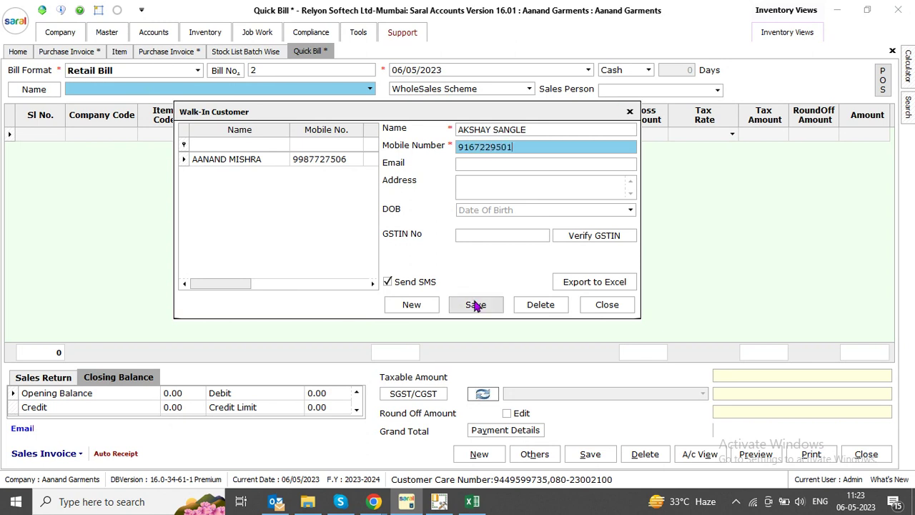
{"action": "left_click", "coordinate": [401, 233]}
Review the customer's date of birth, GSTIN and email fields, then close without saving
{"action": "left_click", "coordinate": [271, 175]}
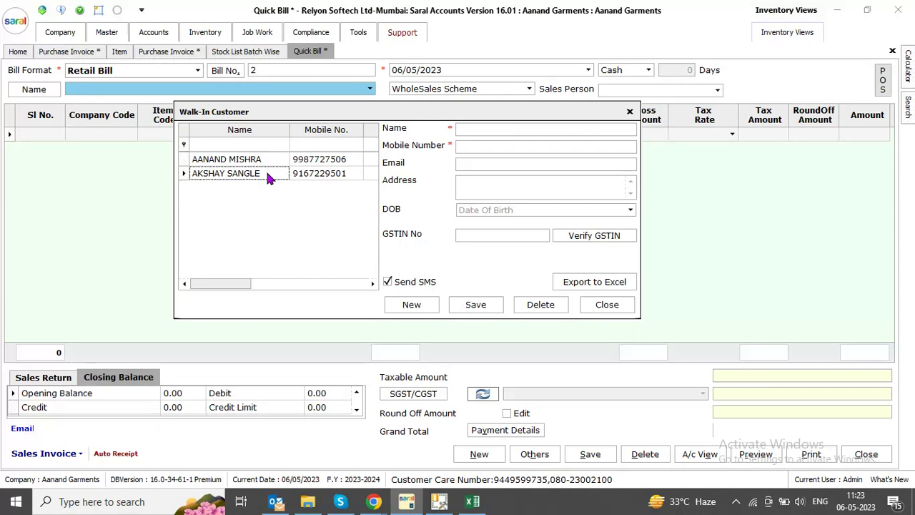
{"action": "left_click", "coordinate": [563, 211]}
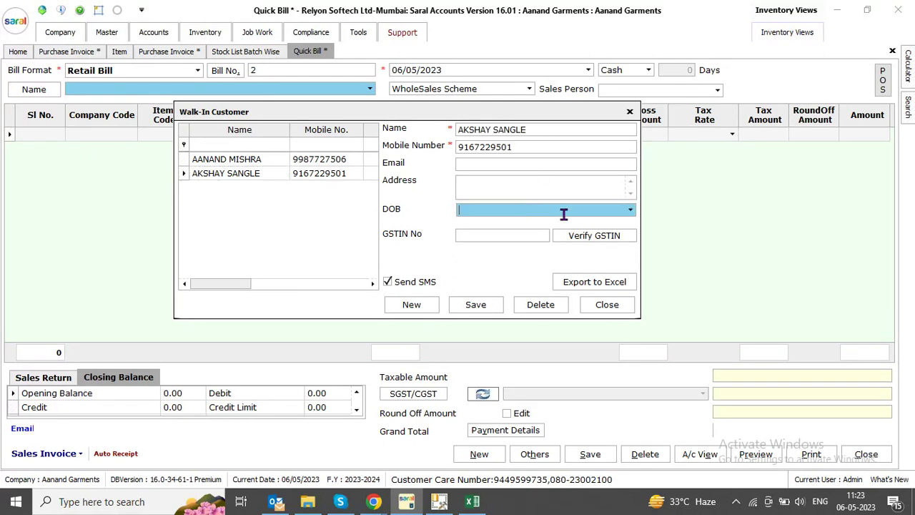
{"action": "left_click", "coordinate": [629, 209]}
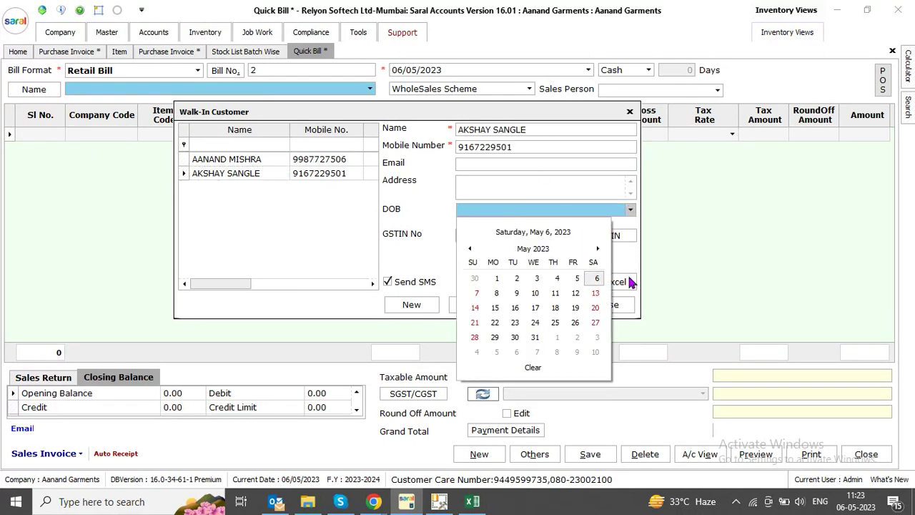
{"action": "left_click", "coordinate": [598, 280]}
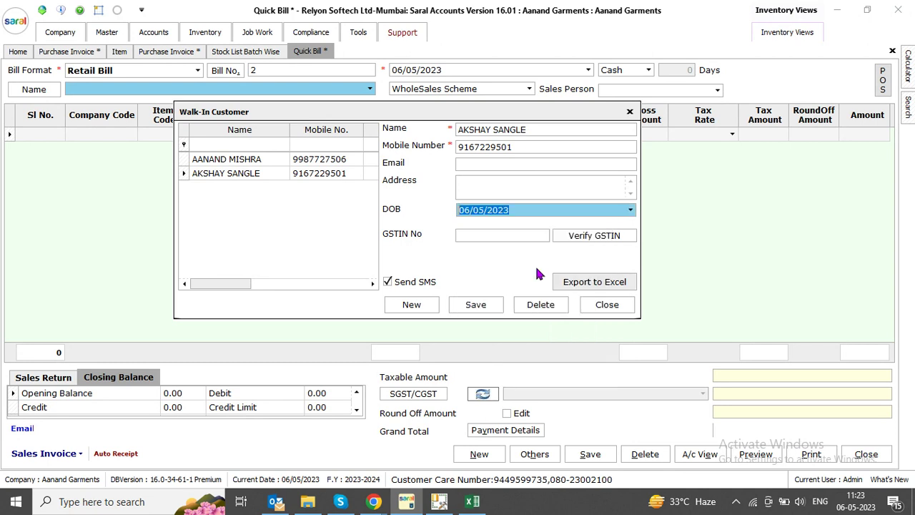
{"action": "left_click", "coordinate": [533, 210]}
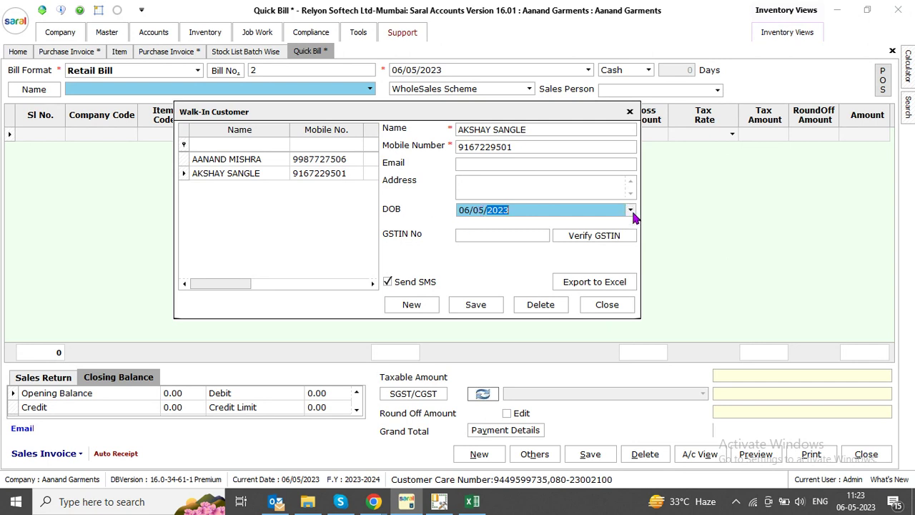
{"action": "left_click", "coordinate": [479, 236]}
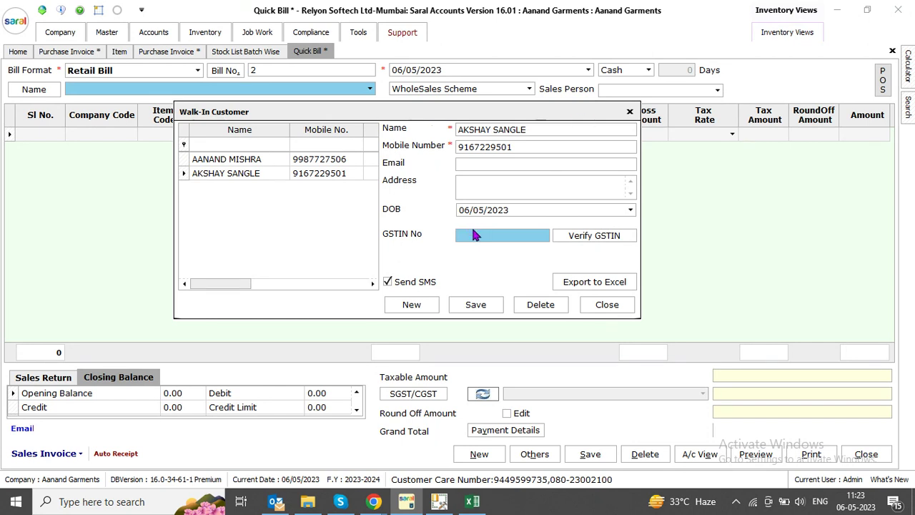
{"action": "left_click", "coordinate": [463, 166]}
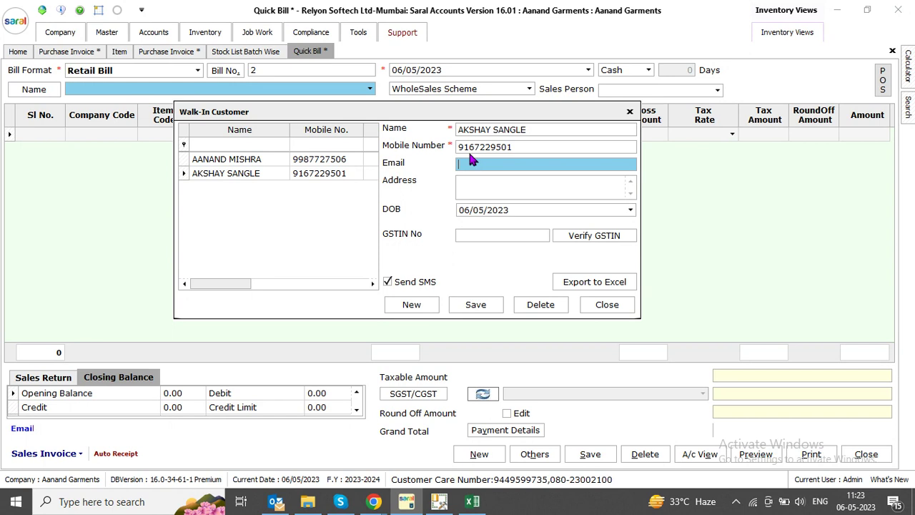
{"action": "left_click", "coordinate": [608, 305]}
{"action": "left_click", "coordinate": [416, 234]}
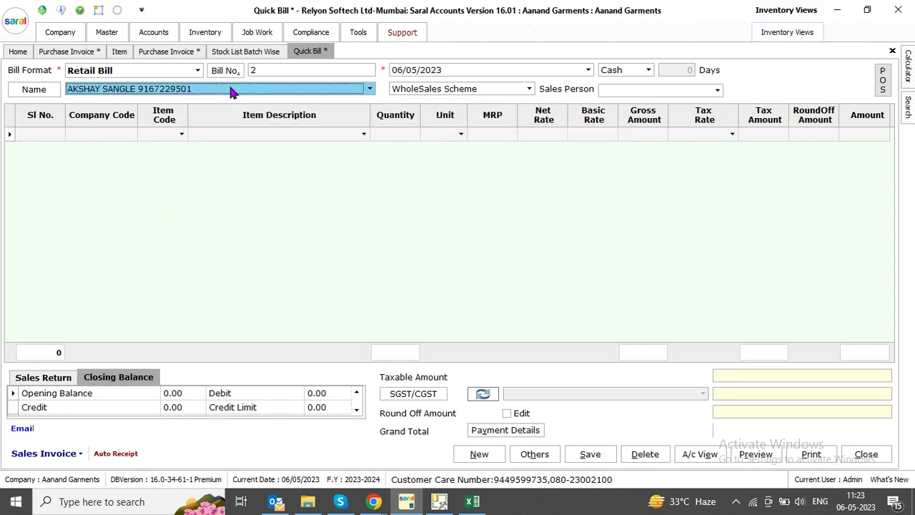
Enter item codes AG1013, AG1017 and AG1014, then save the 2798.00 bill and agree to record its receipt
{"action": "key", "text": "Return"}
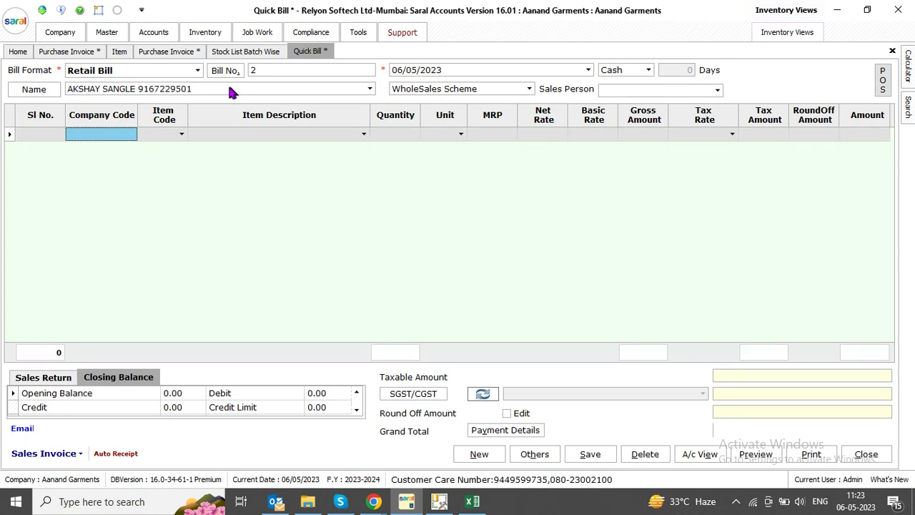
{"action": "type", "text": "AG1"}
{"action": "type", "text": "013"}
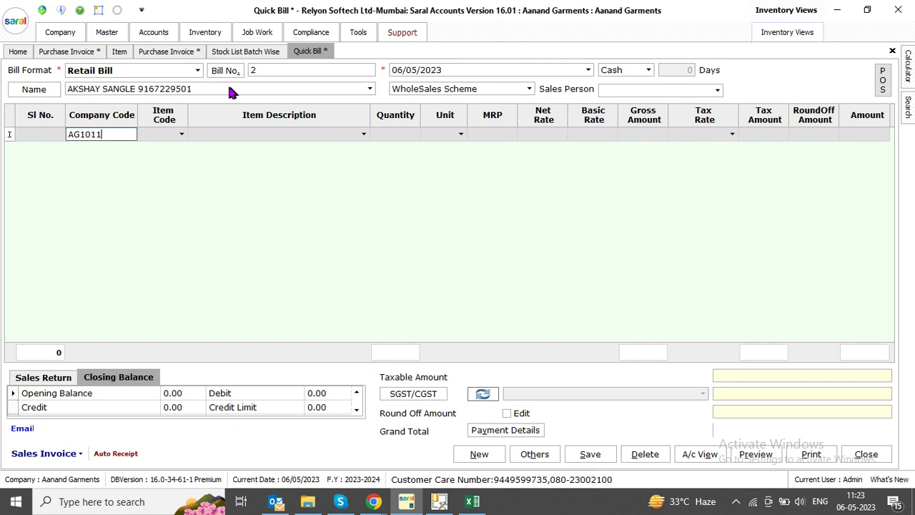
{"action": "key", "text": "Return"}
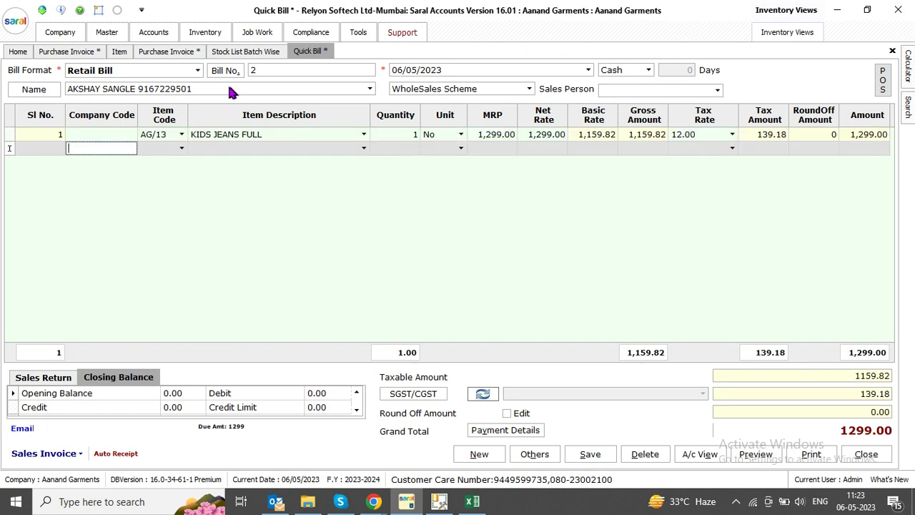
{"action": "type", "text": "AG1017"}
{"action": "key", "text": "Return"}
{"action": "key", "text": "Return"}
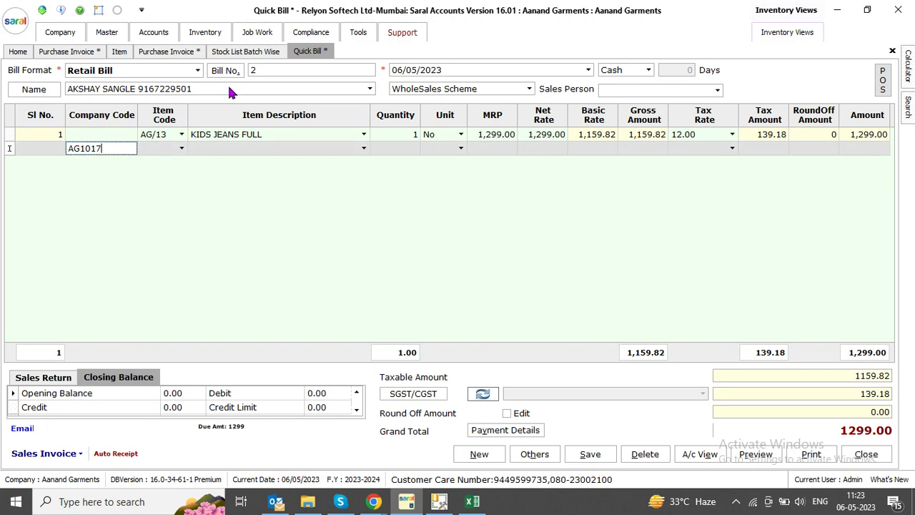
{"action": "type", "text": "AG1014"}
{"action": "key", "text": "Return"}
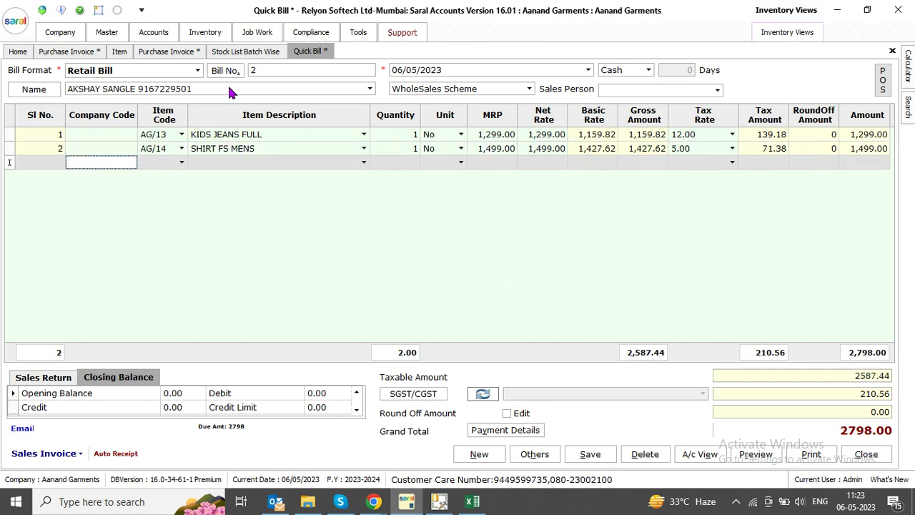
{"action": "left_click", "coordinate": [587, 454]}
{"action": "left_click", "coordinate": [436, 271]}
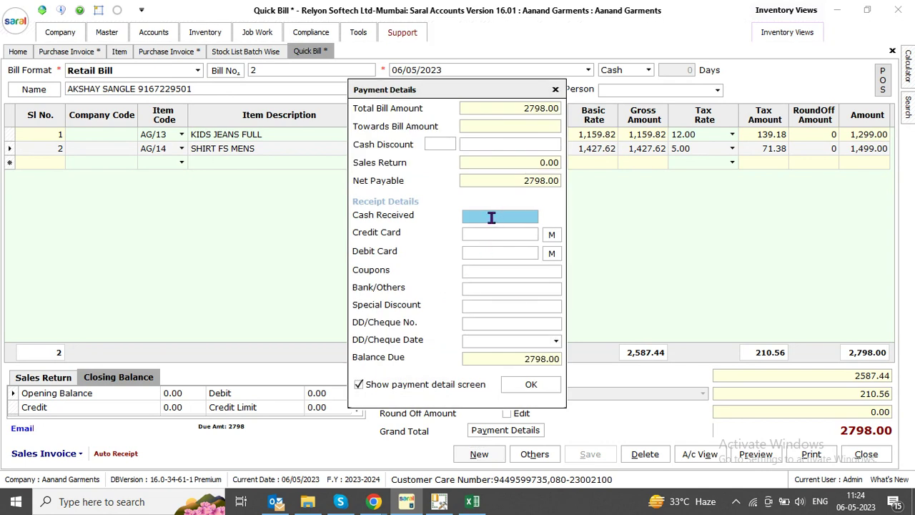
Close Payment Details without paying and open Inventory Settings
{"action": "left_click", "coordinate": [530, 386]}
{"action": "left_click", "coordinate": [555, 89]}
{"action": "left_click", "coordinate": [208, 34]}
{"action": "left_click", "coordinate": [10, 84]}
{"action": "left_click_drag", "start_coordinate": [333, 31], "coordinate": [292, 15]}
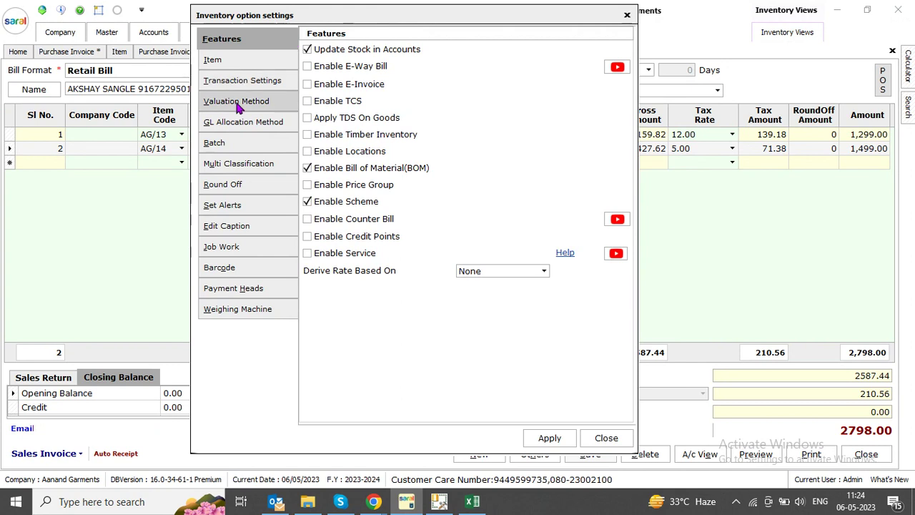
Rename the Coupon payment head to Online Payment, keeping Bank Of India as its ledger
{"action": "left_click", "coordinate": [251, 227]}
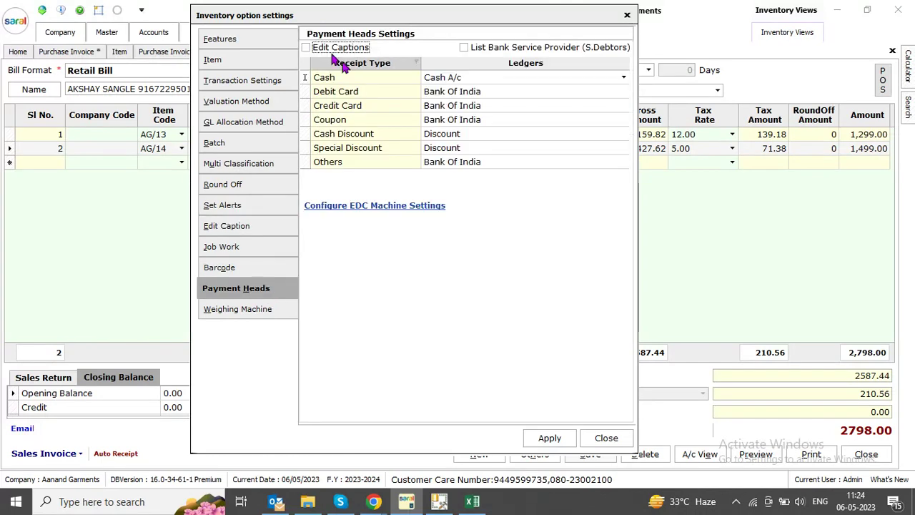
{"action": "left_click", "coordinate": [355, 121]}
{"action": "left_click", "coordinate": [355, 121]}
{"action": "type", "text": "ONL"}
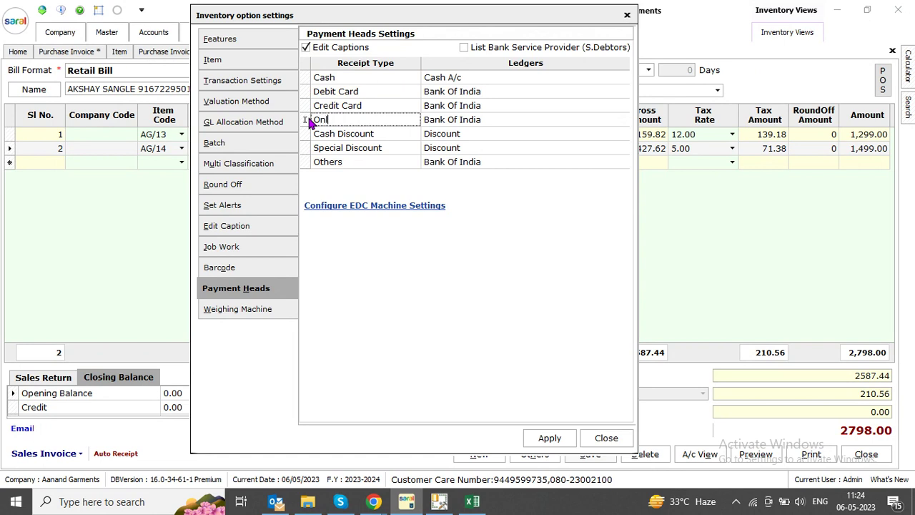
{"action": "key", "text": "BackSpace"}
{"action": "key", "text": "BackSpace"}
{"action": "key", "text": "Tab"}
{"action": "left_click", "coordinate": [623, 121]}
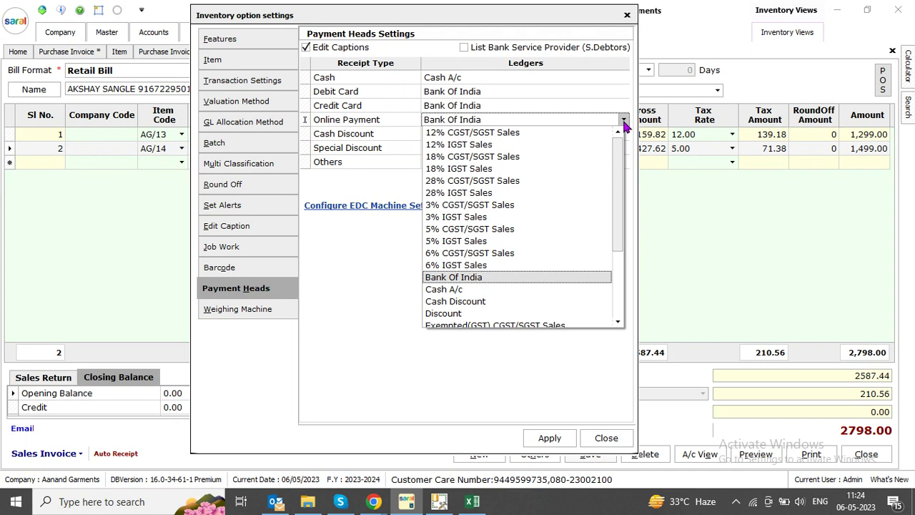
{"action": "left_click", "coordinate": [488, 118]}
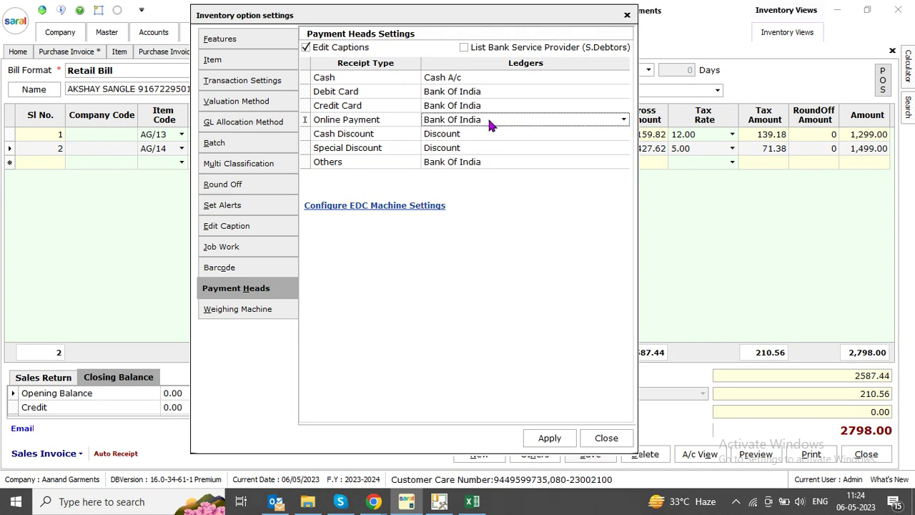
Apply the payment head changes and close Inventory Settings
{"action": "left_click", "coordinate": [555, 435]}
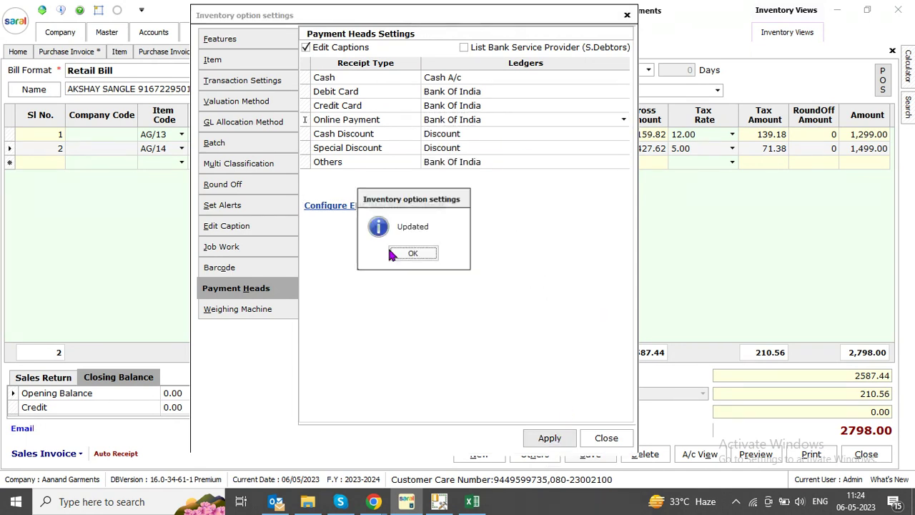
{"action": "left_click", "coordinate": [412, 253]}
{"action": "left_click", "coordinate": [609, 438]}
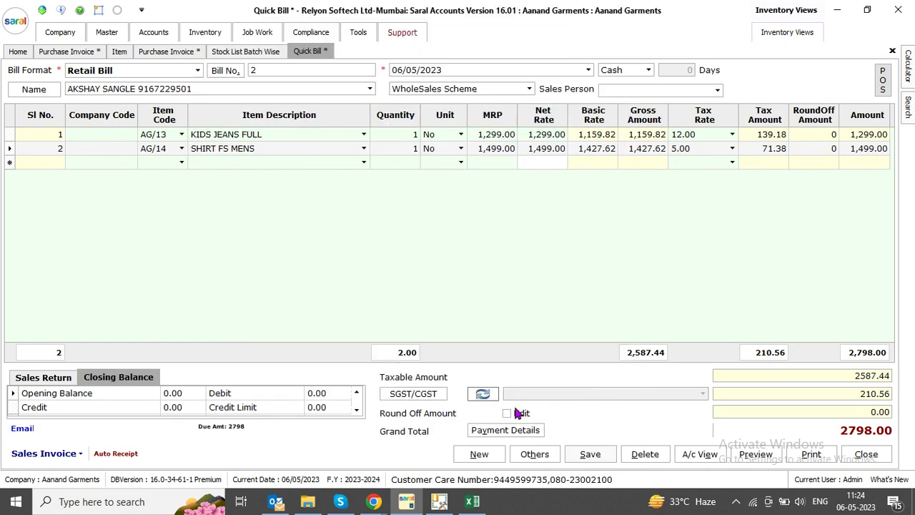
Enter 1000.00 cash and 1798.00 online payment in Payment Details
{"action": "left_click", "coordinate": [522, 432]}
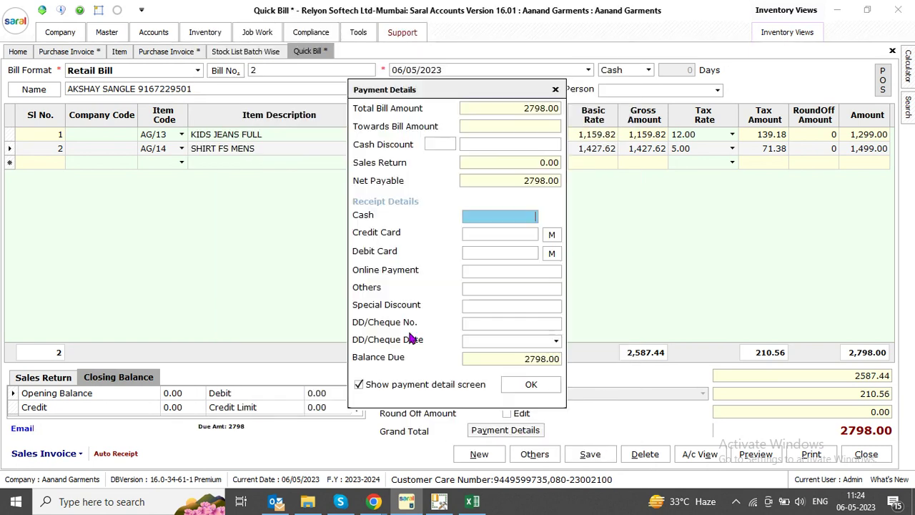
{"action": "left_click", "coordinate": [481, 271]}
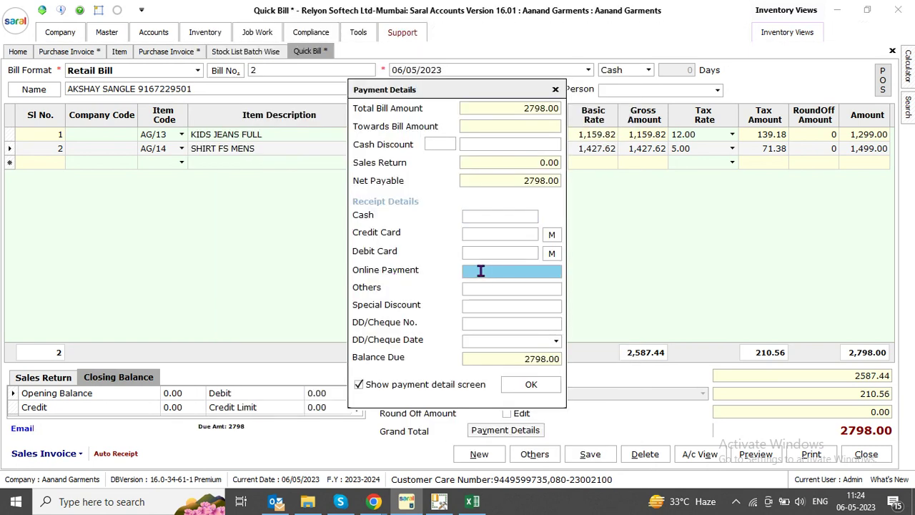
{"action": "type", "text": "2798"}
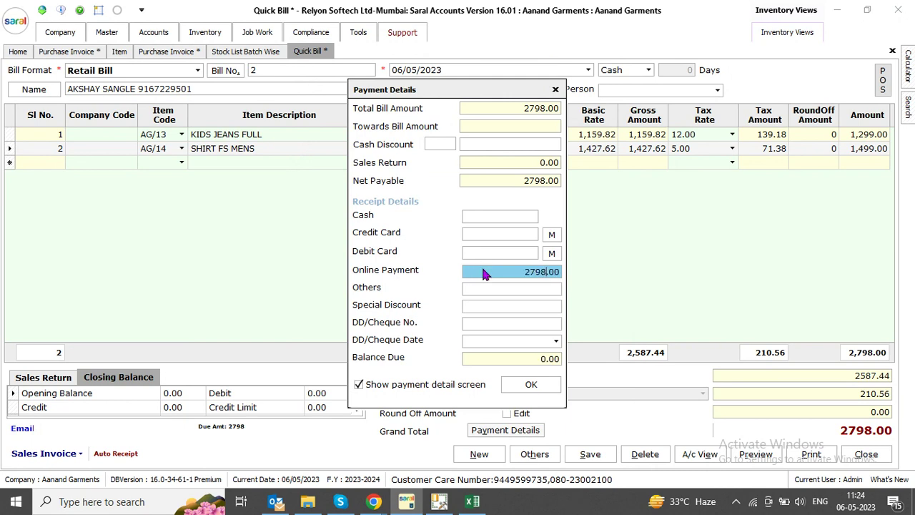
{"action": "key", "text": "BackSpace"}
{"action": "key", "text": "BackSpace"}
{"action": "left_click", "coordinate": [516, 216]}
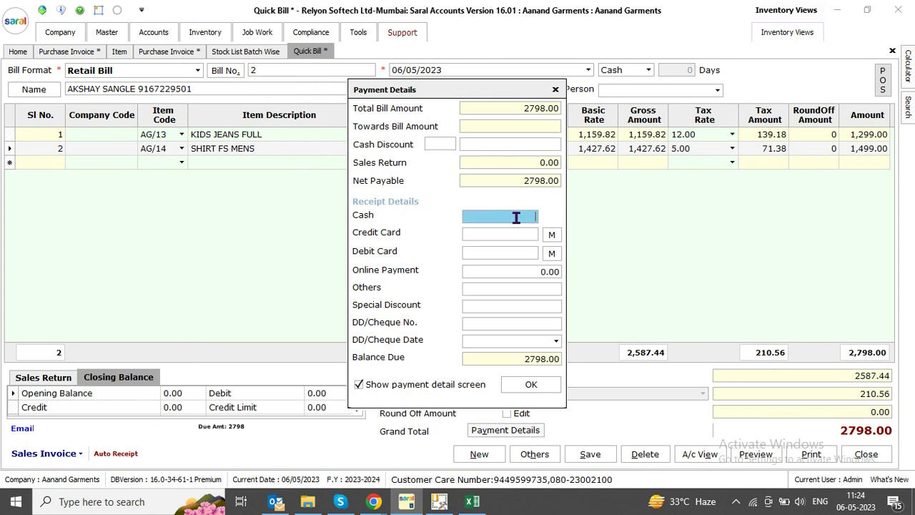
{"action": "type", "text": "10"}
{"action": "left_click", "coordinate": [494, 270]}
{"action": "type", "text": "17980"}
{"action": "key", "text": "BackSpace"}
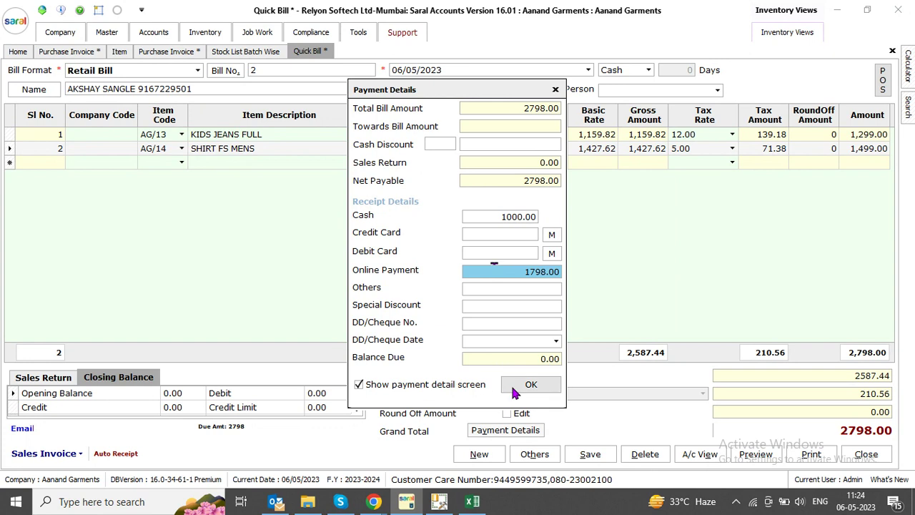
{"action": "left_click", "coordinate": [511, 383]}
Save the fully paid bill and dismiss the updated message
{"action": "left_click", "coordinate": [590, 455]}
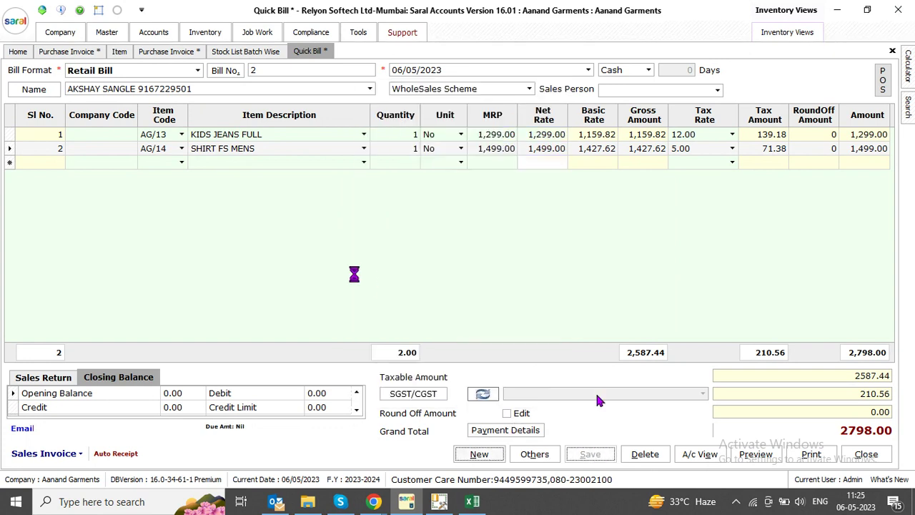
{"action": "key", "text": "Return"}
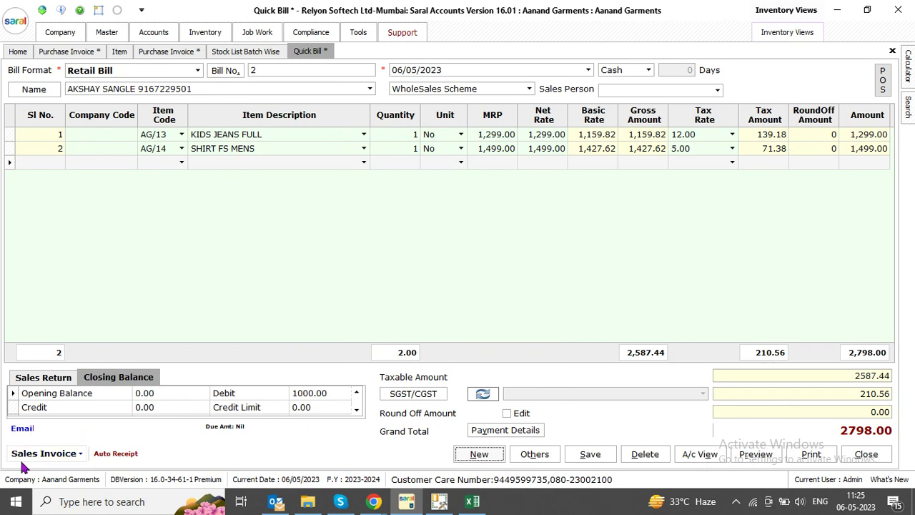
{"action": "left_click", "coordinate": [43, 453]}
Make Continues_25_3Inch_Collection_Summary the default bill report layout
{"action": "left_click", "coordinate": [44, 371]}
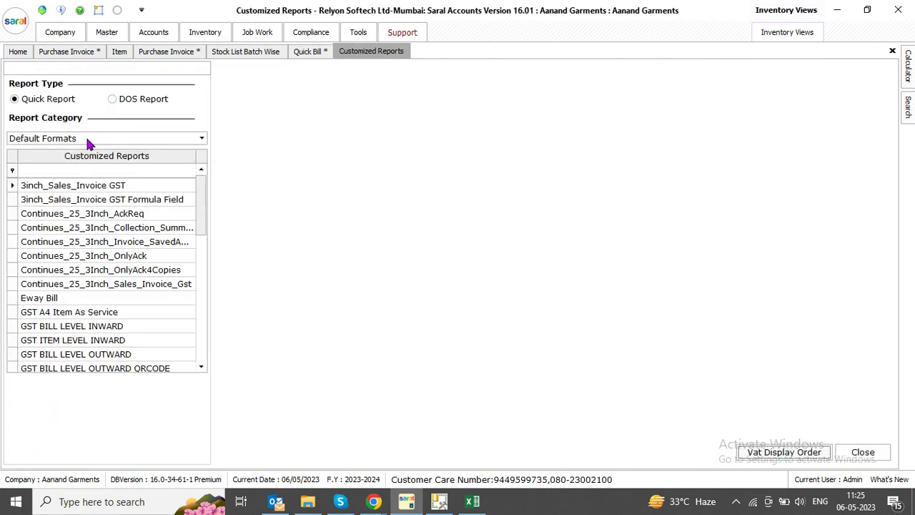
{"action": "left_click", "coordinate": [90, 285]}
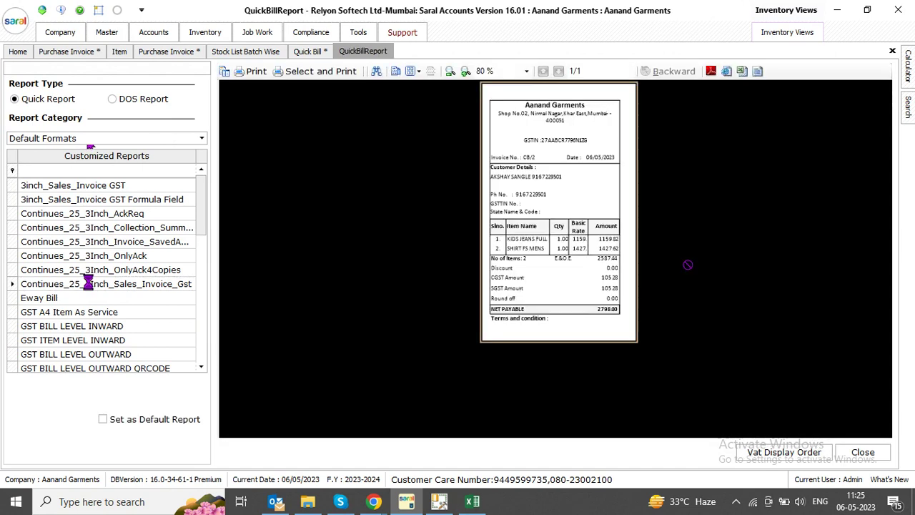
{"action": "left_click", "coordinate": [102, 229]}
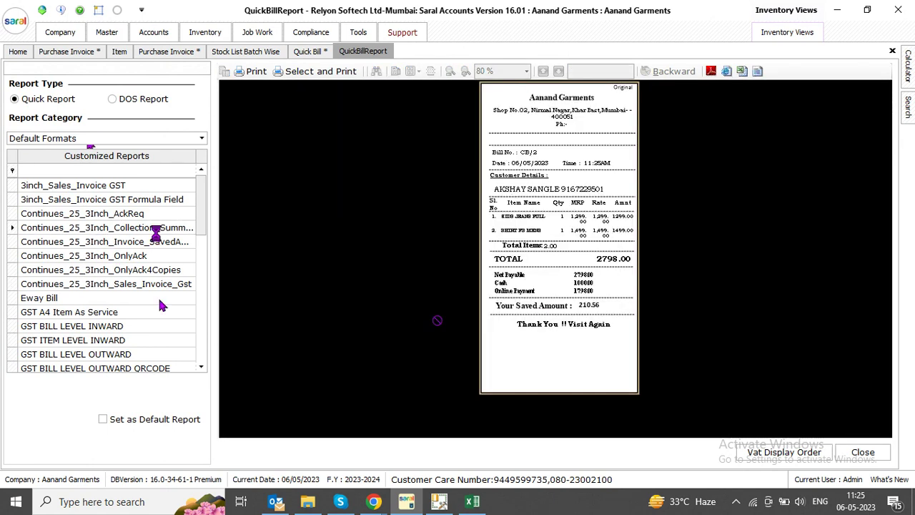
{"action": "left_click", "coordinate": [145, 420]}
{"action": "left_click", "coordinate": [427, 266]}
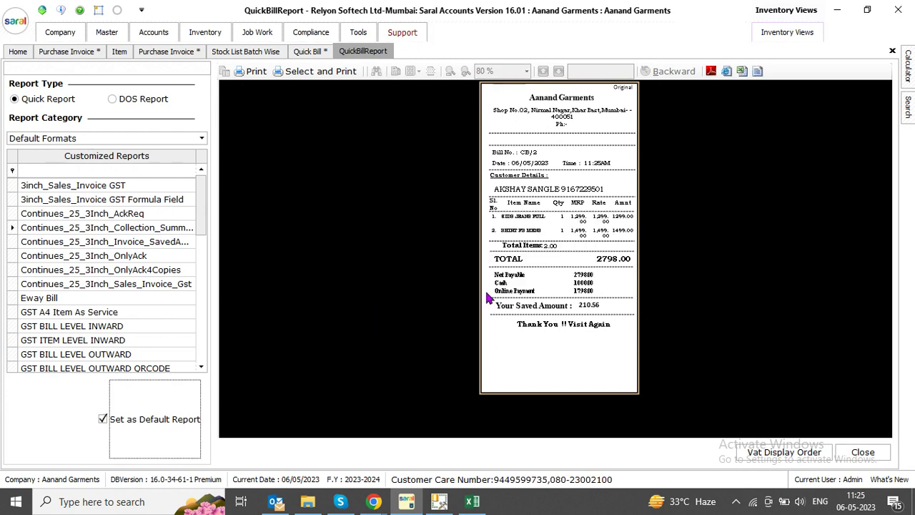
{"action": "left_click", "coordinate": [315, 51]}
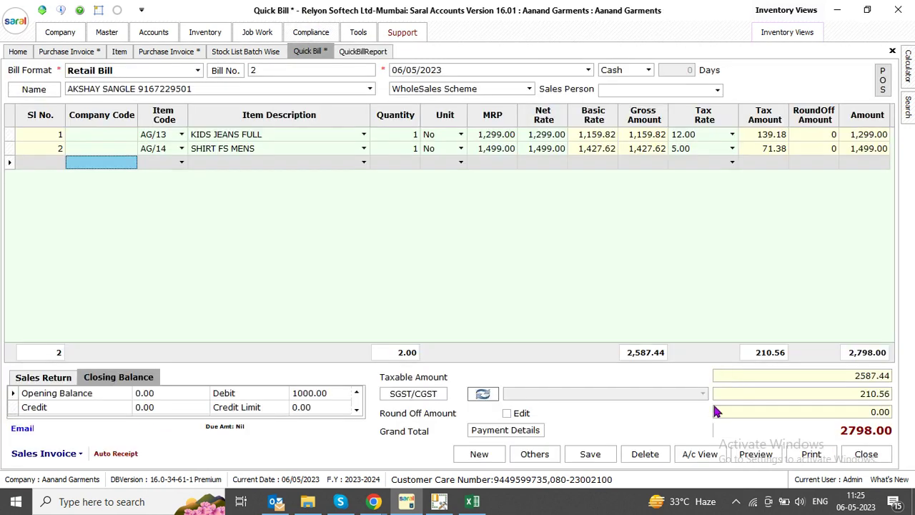
{"action": "left_click", "coordinate": [759, 450]}
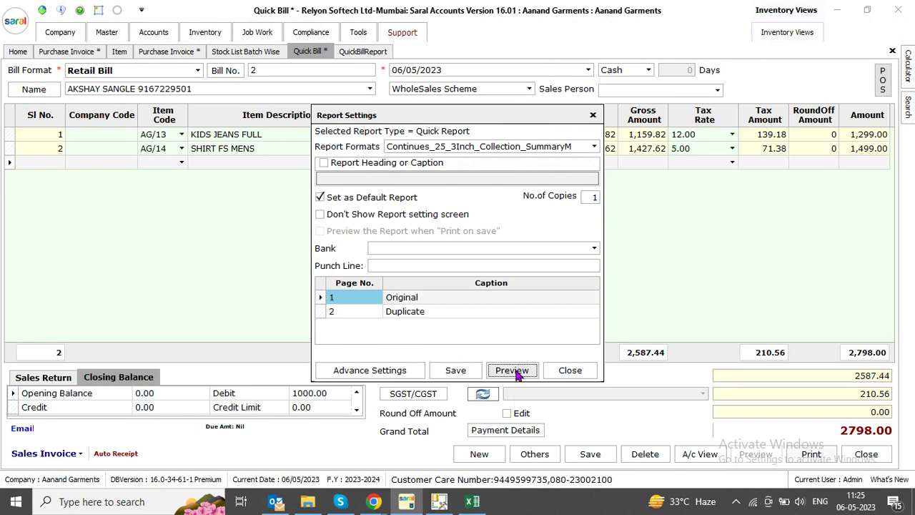
Preview bill CB/2 in the 3-inch collection summary layout at 200% zoom
{"action": "left_click", "coordinate": [515, 371]}
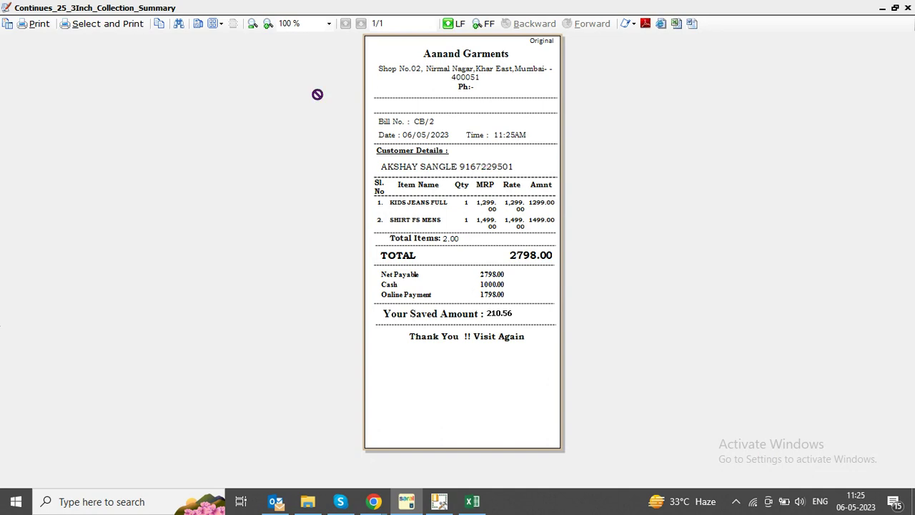
{"action": "left_click", "coordinate": [329, 23]}
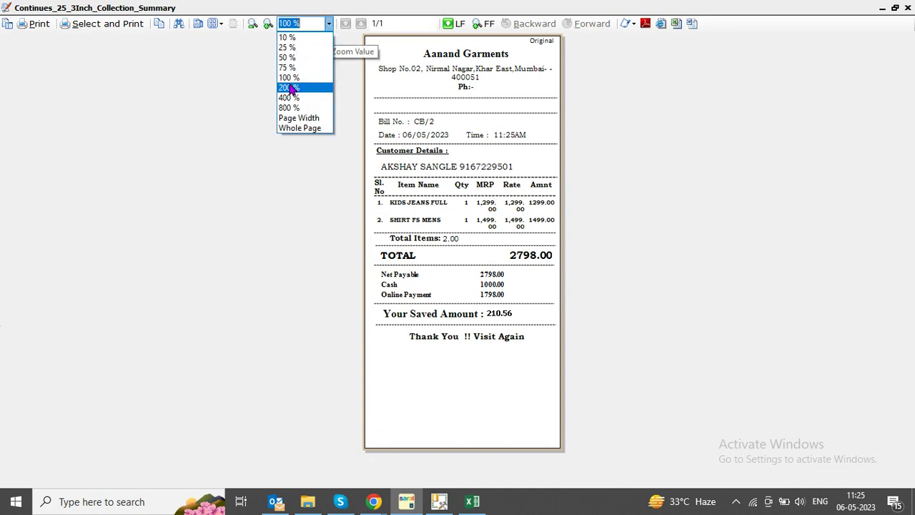
{"action": "left_click", "coordinate": [289, 87]}
{"action": "scroll", "coordinate": [497, 399], "scroll_direction": "down", "scroll_amount": 3}
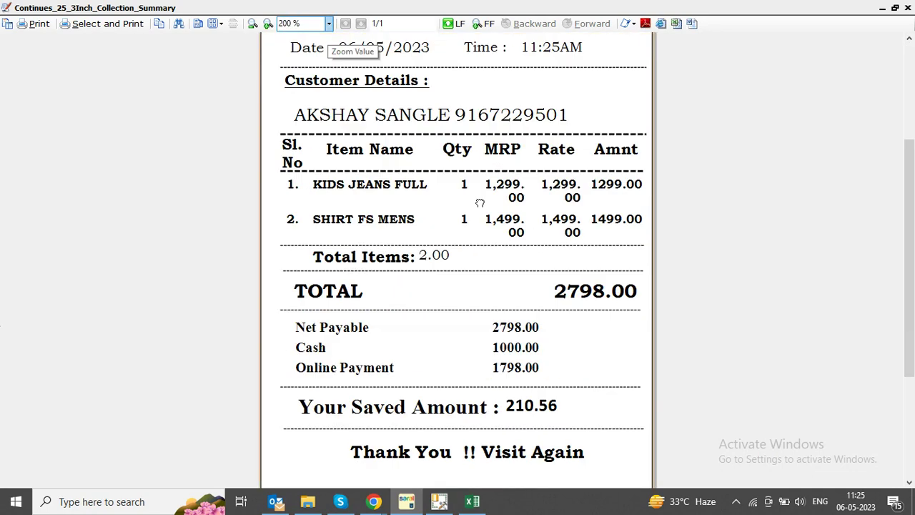